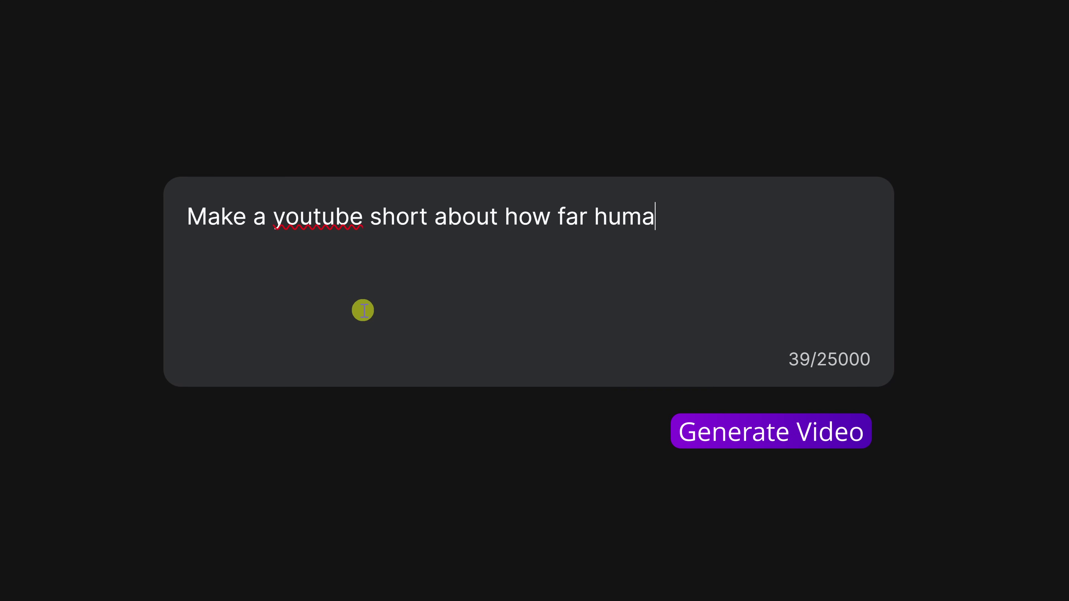
Finish the cheeky space-travel prompt and start exporting the finished video.
type("nkind has come with space tra")
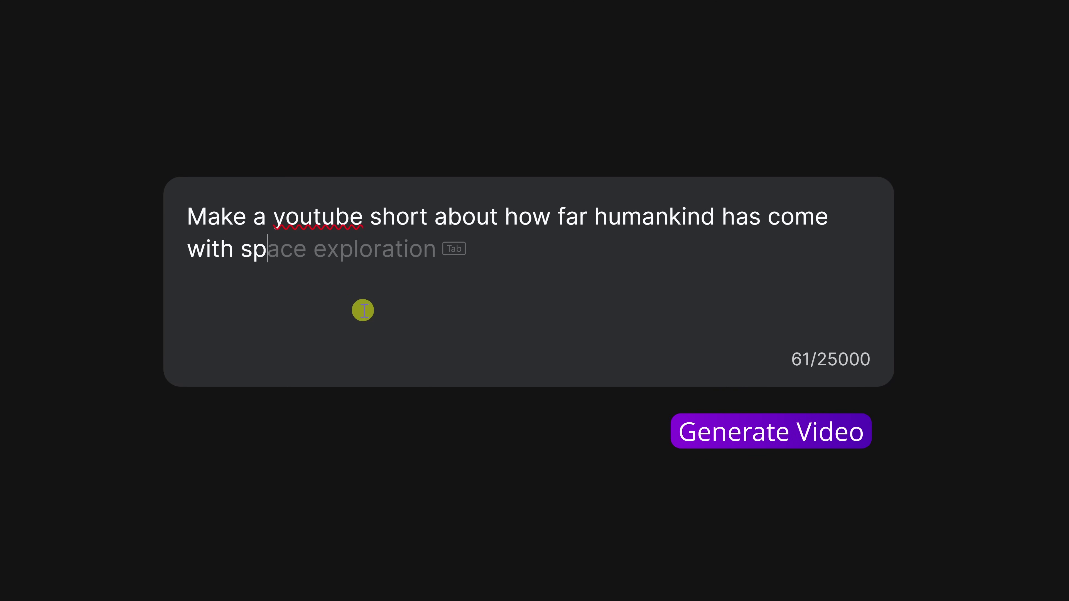
type("vel. Mak")
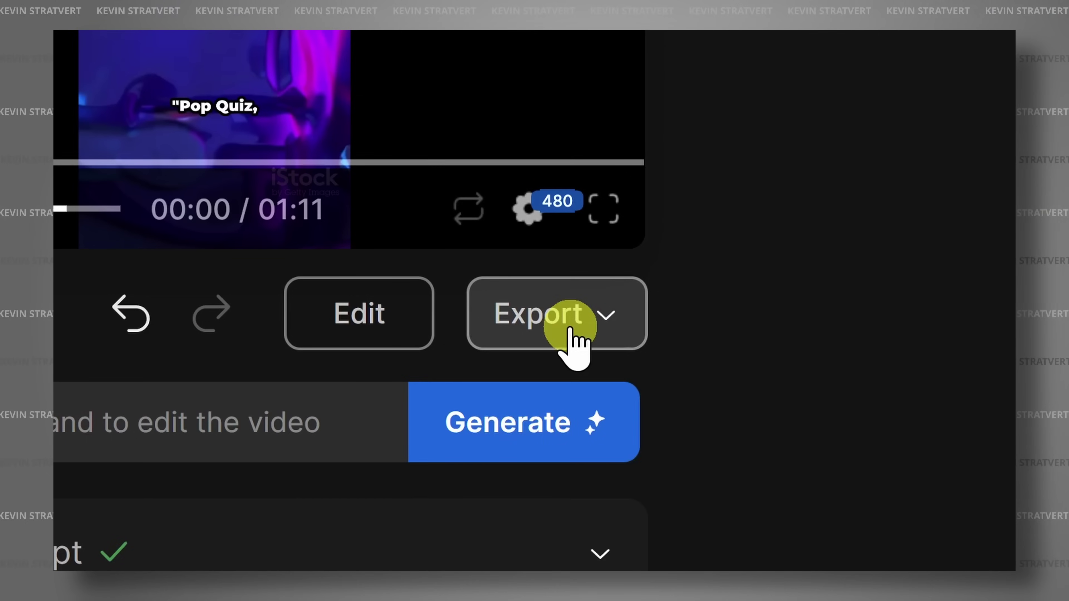
left_click(571, 330)
left_click(580, 405)
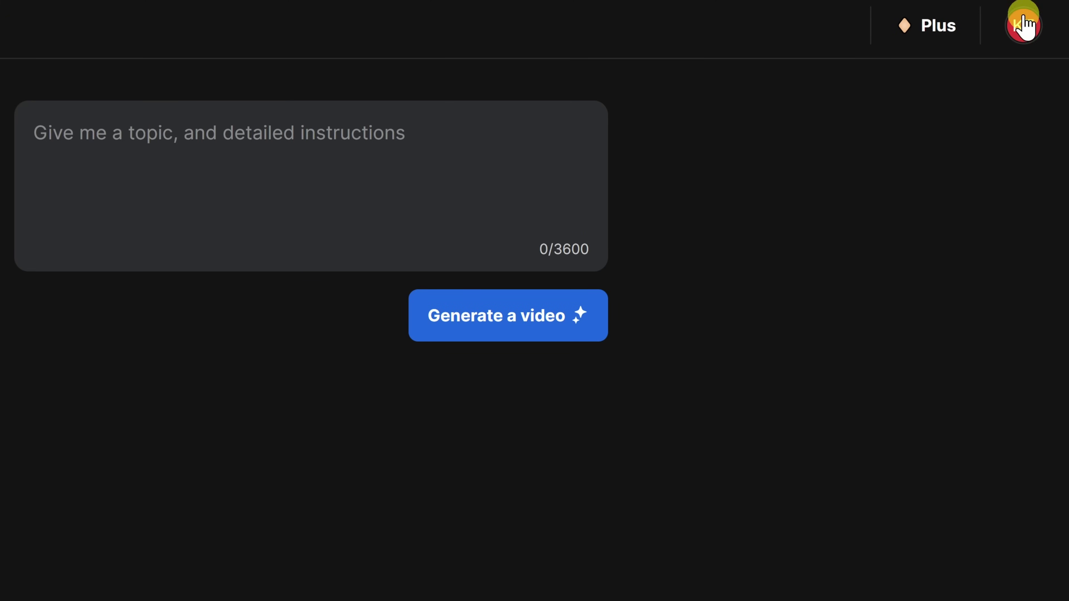
Switch on Beta features in the workspace settings from the account menu.
left_click(1027, 37)
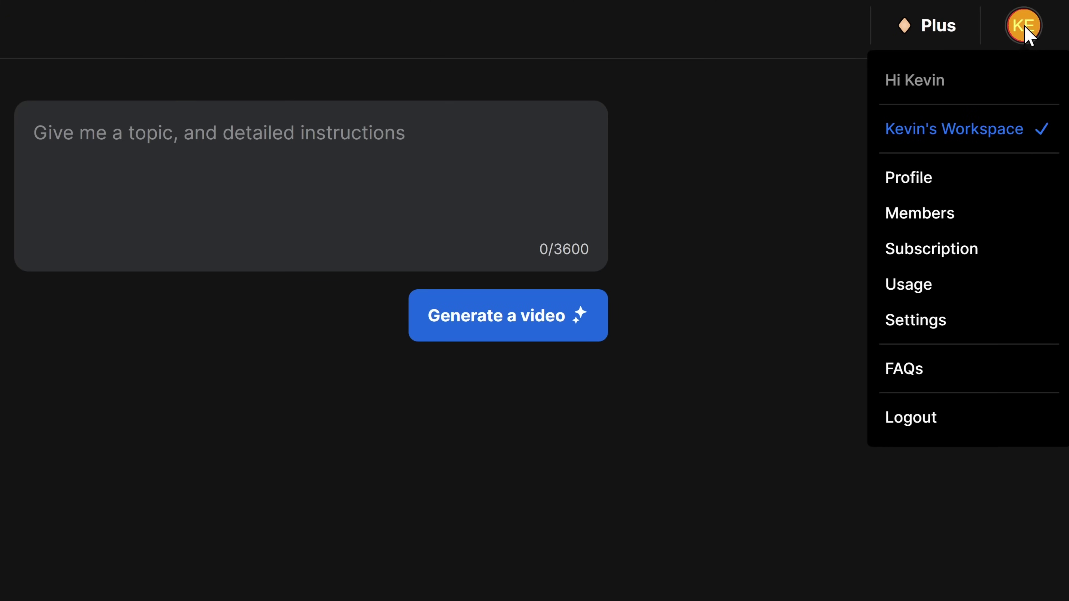
left_click(931, 320)
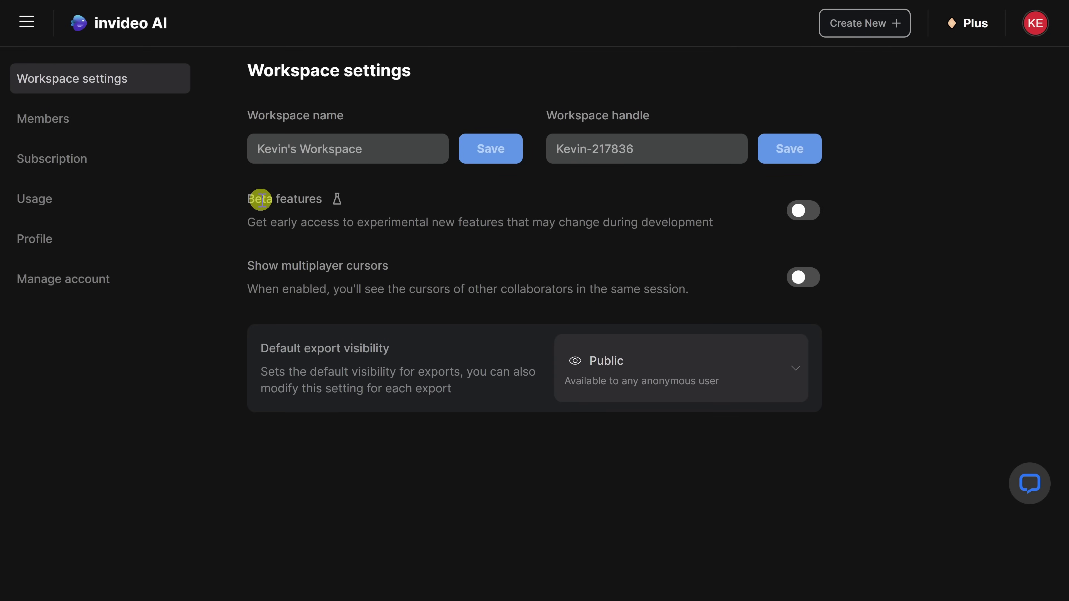
left_click(802, 214)
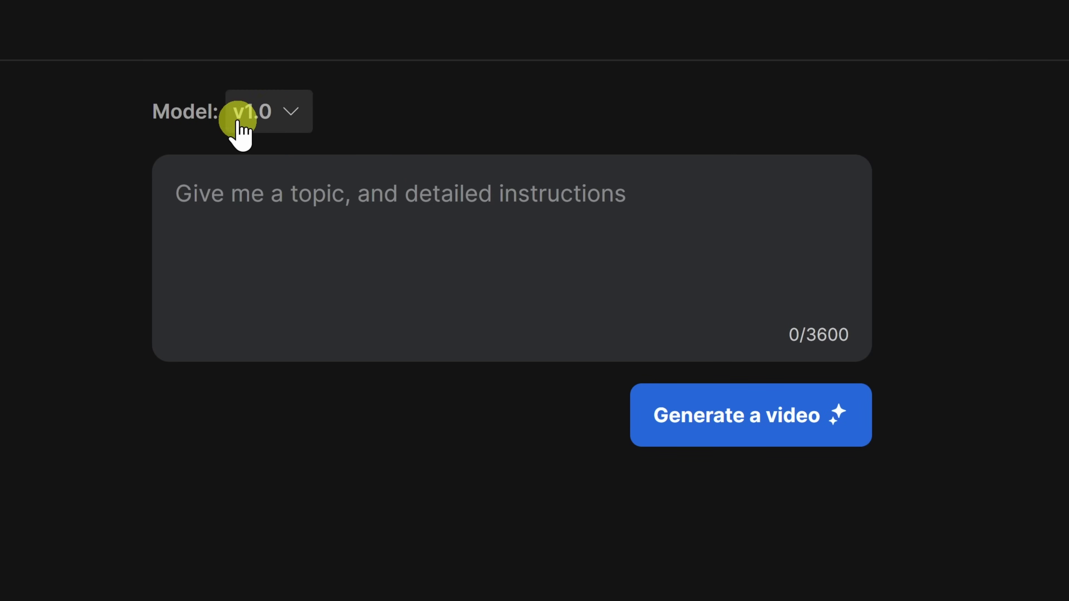
Change the prompt model from v1.0 to v2.0.
left_click(269, 120)
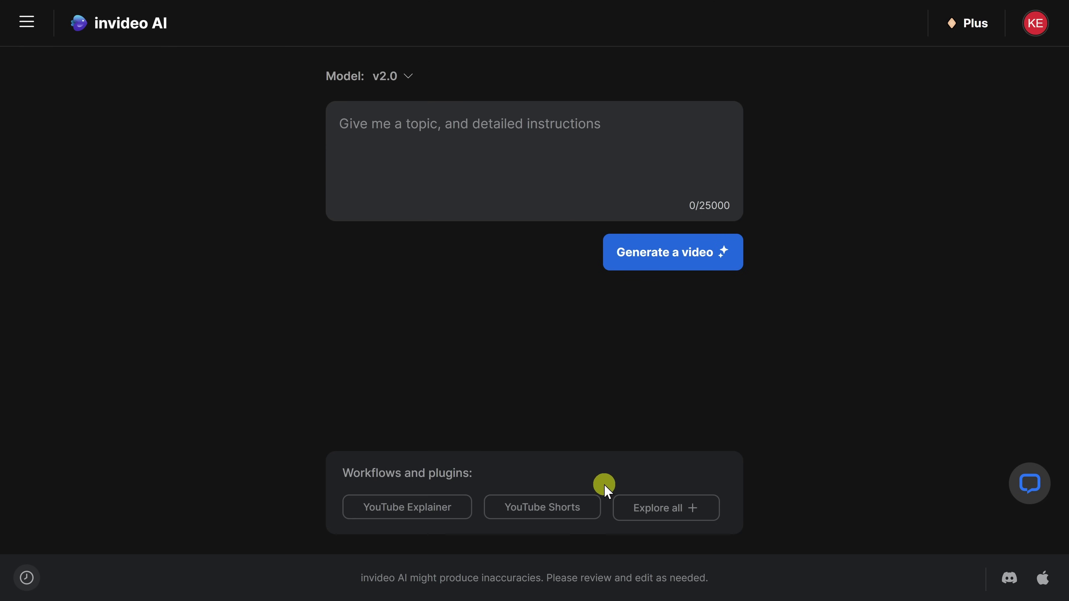
Preview the YouTube Explainer prompt builder, then reopen the full workflows and plugins list.
left_click(672, 507)
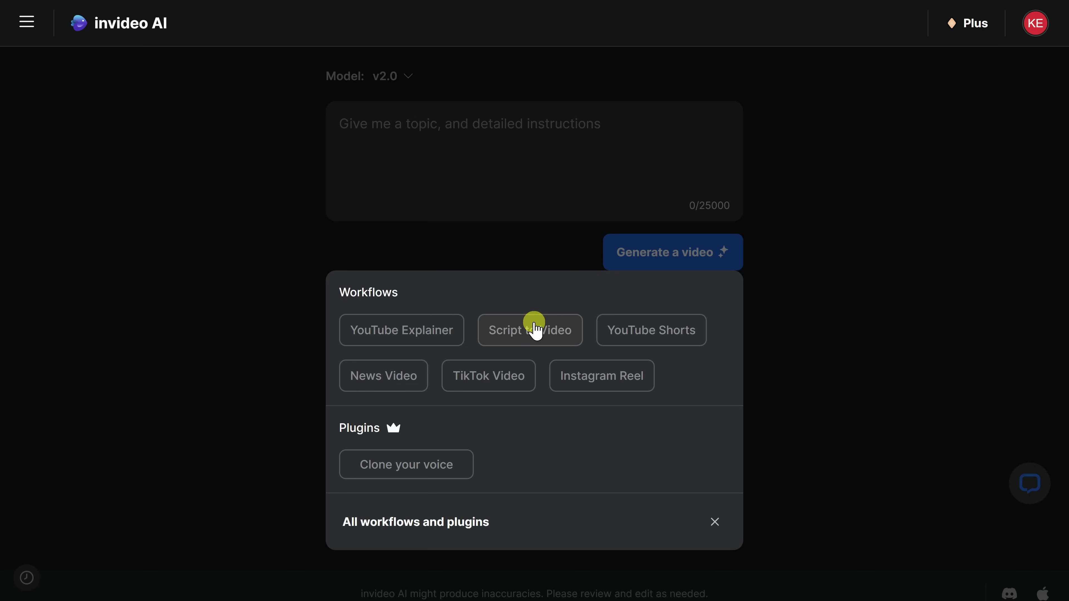
left_click(399, 339)
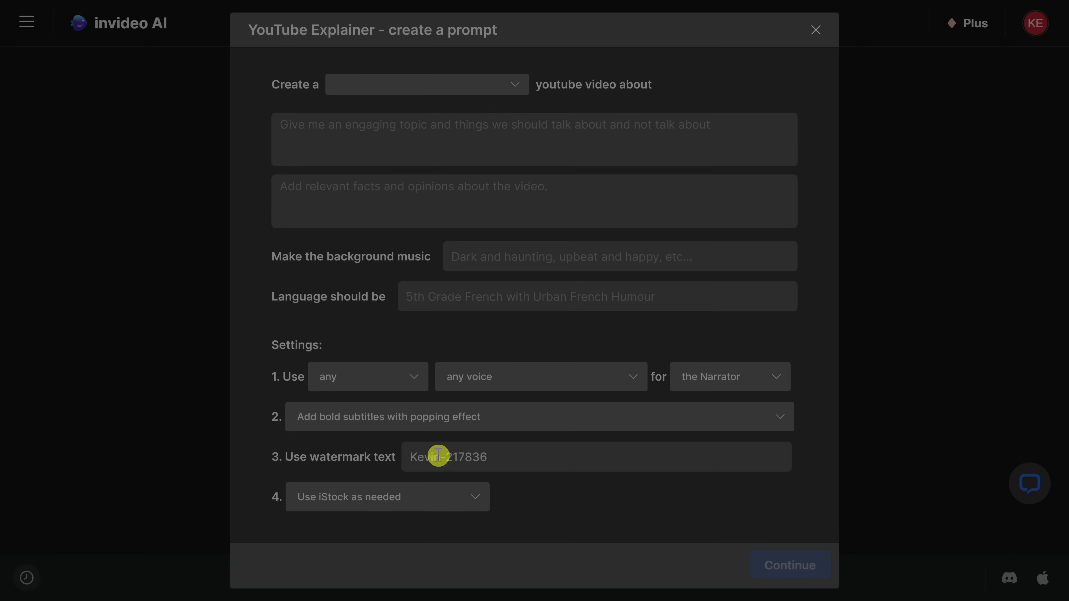
left_click(815, 30)
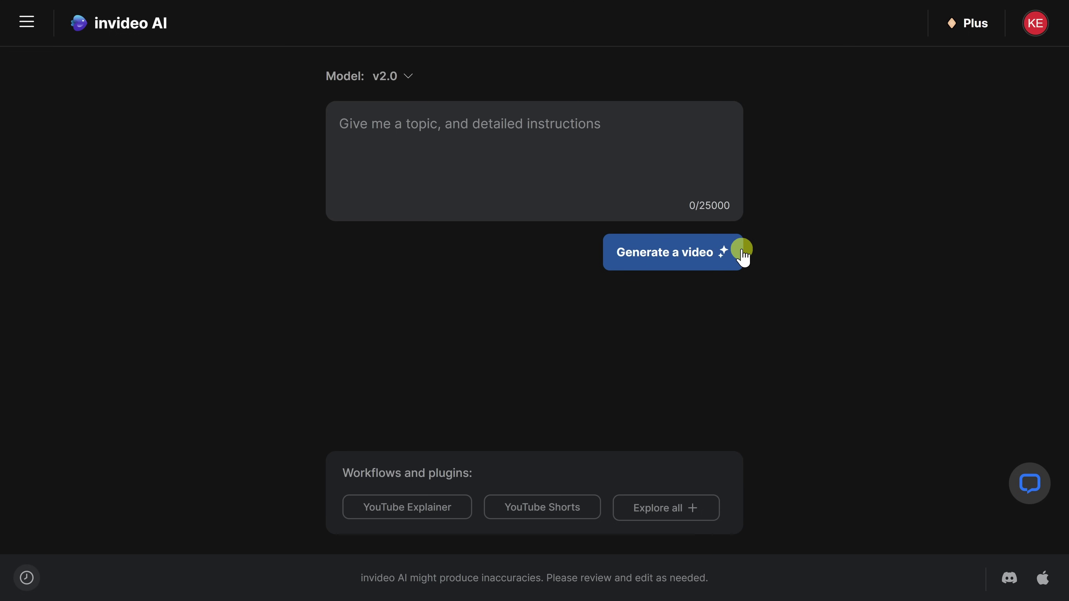
left_click(678, 509)
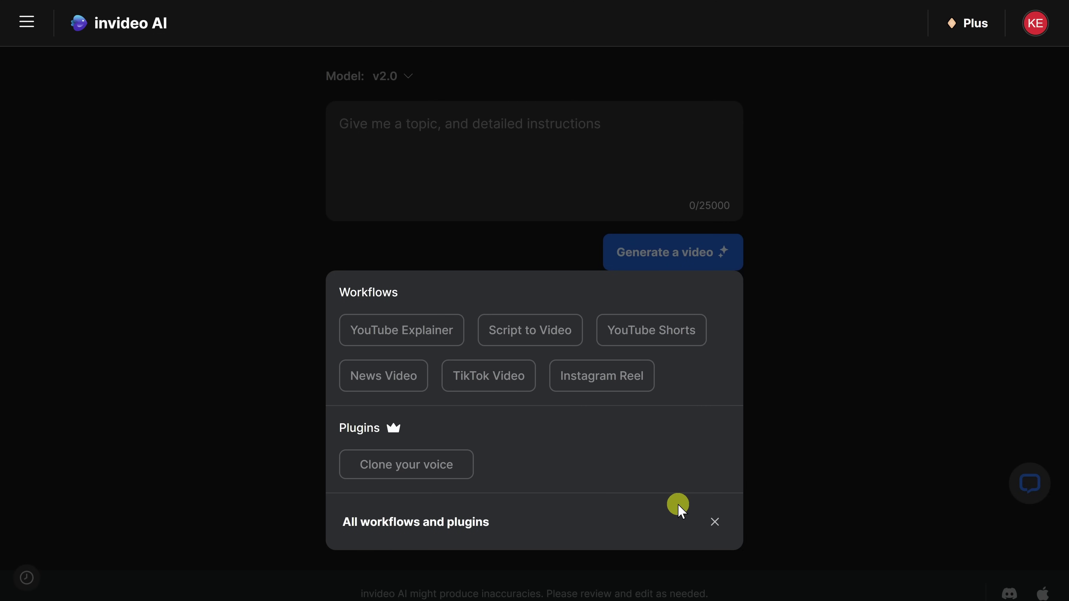
Open Clone your voice, review the Add Voice instructions, then use the existing Voice 1.
left_click(409, 468)
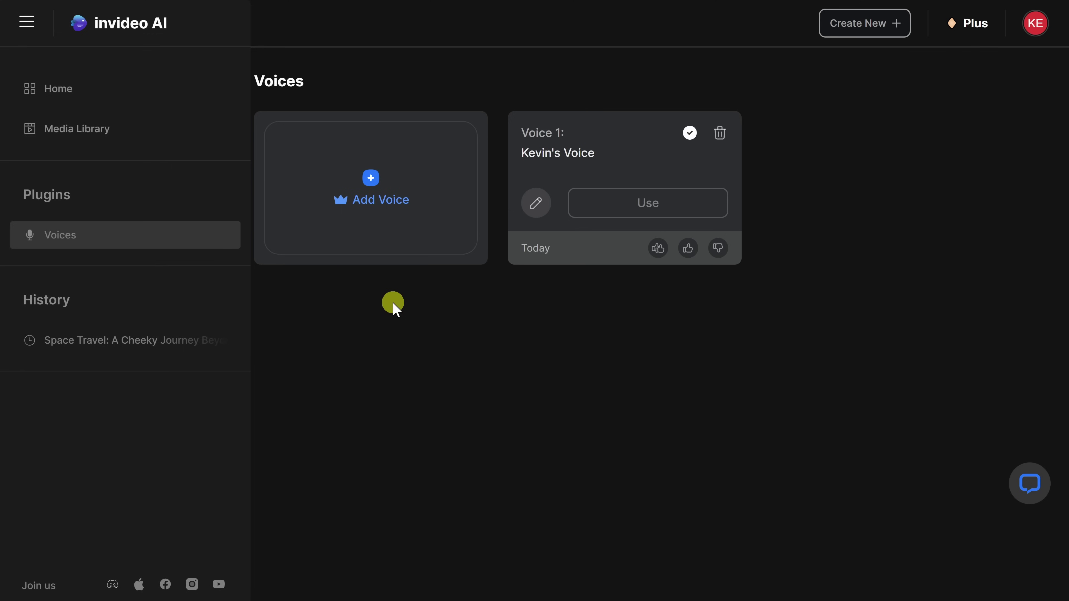
left_click(372, 179)
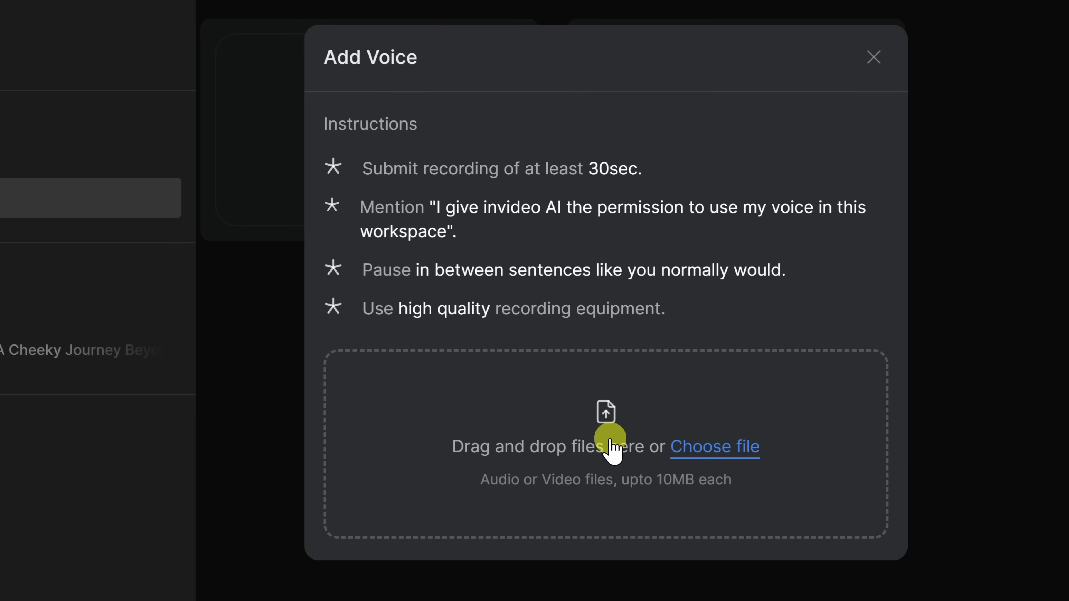
left_click(874, 58)
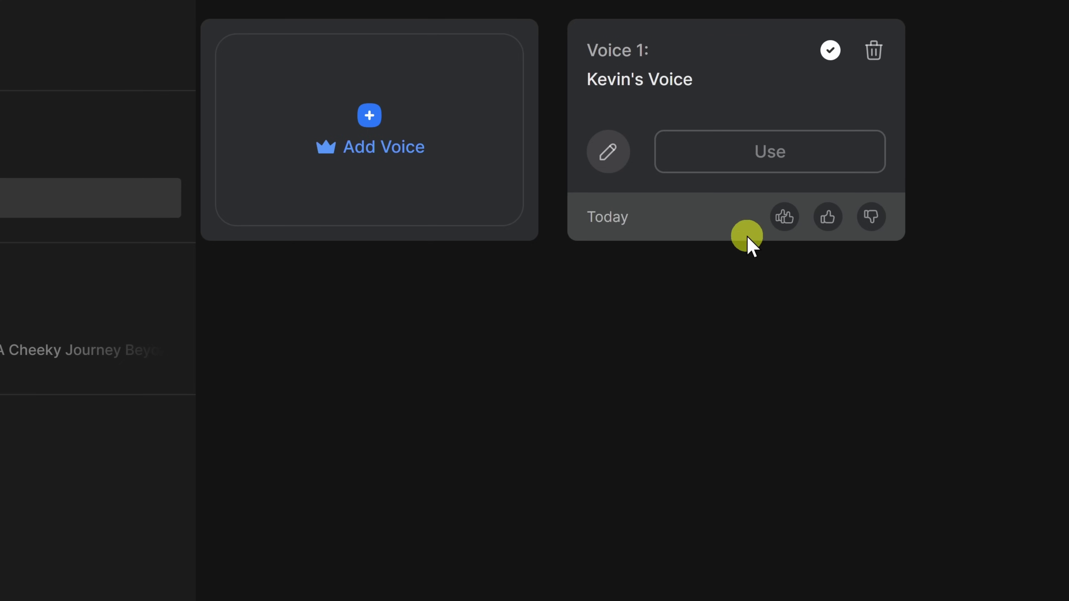
left_click(771, 154)
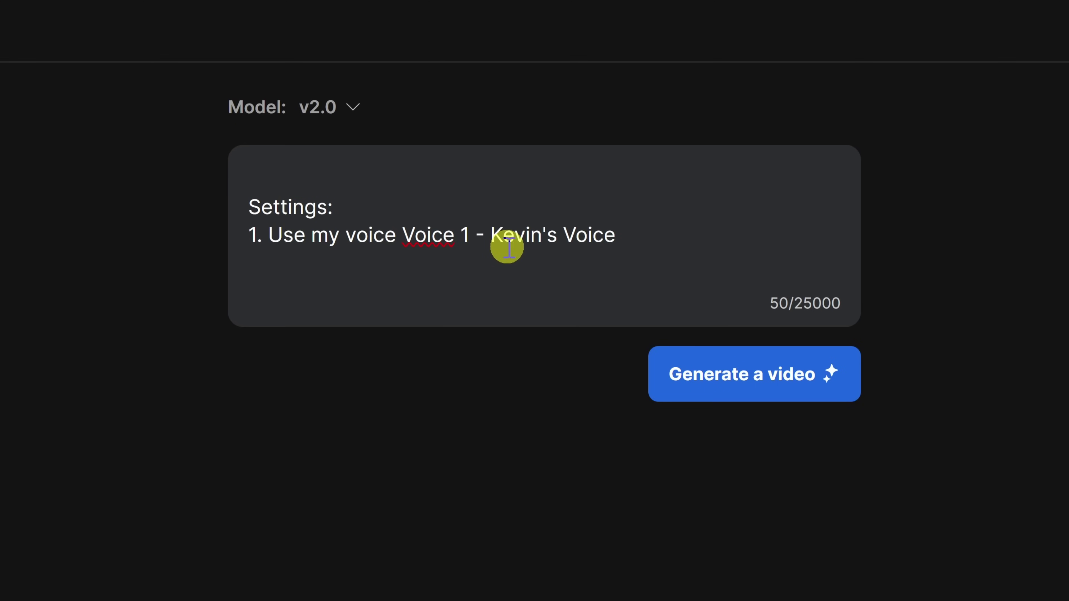
Paste the cheeky space-travel prompt above the voice setting and generate, confirming the audience choices.
left_click(325, 174)
type("Make a YouTube short about how far humankind has come with space travel. Make it cheeky. Include inspiring and epic music.")
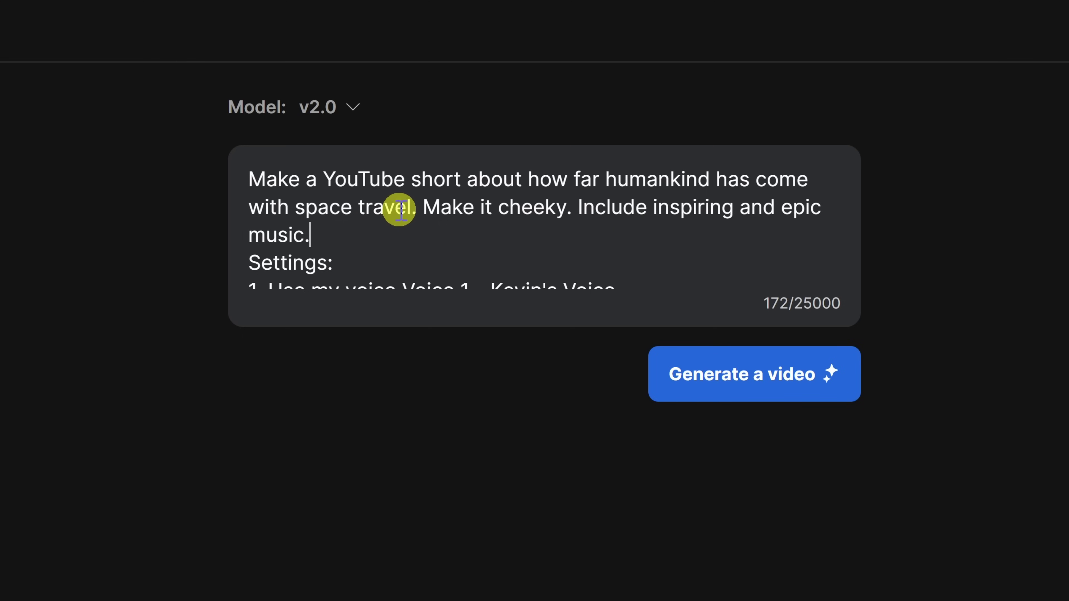
scroll(382, 225, "down", 1)
scroll(386, 224, "up", 1)
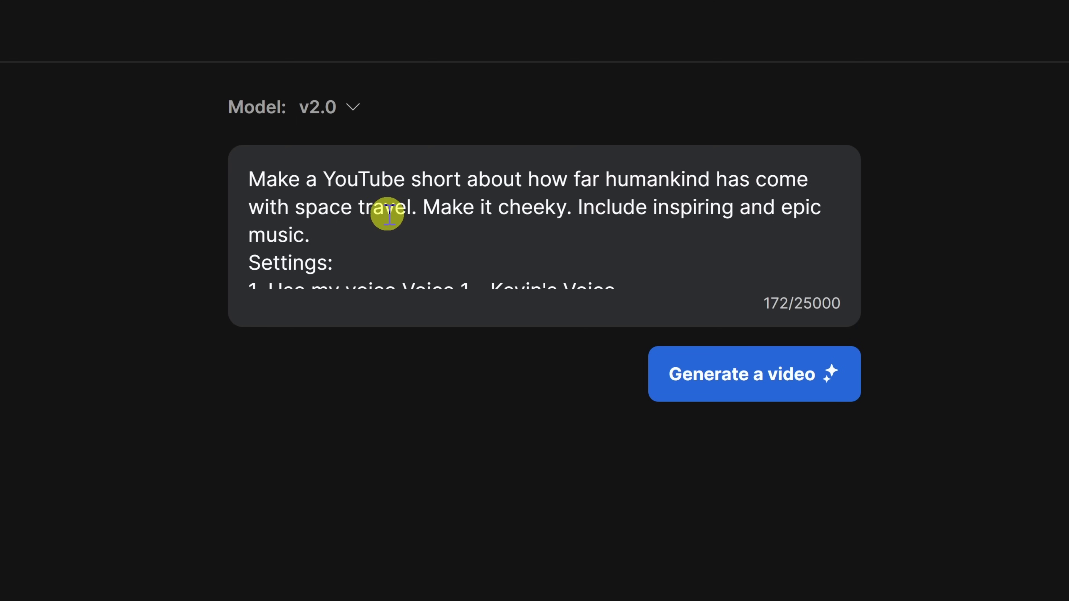
left_click(747, 382)
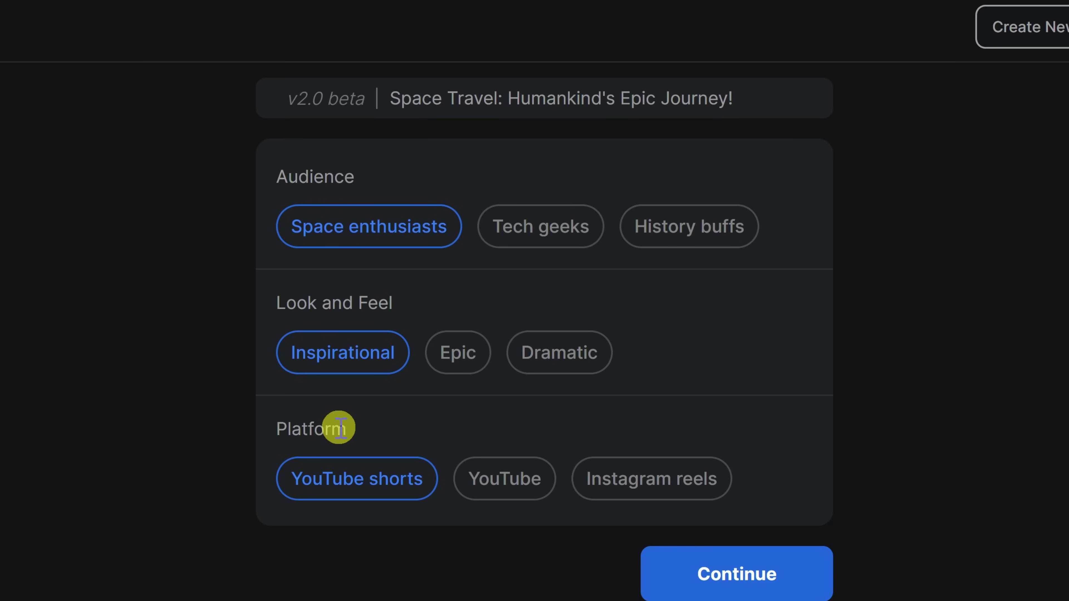
left_click(733, 581)
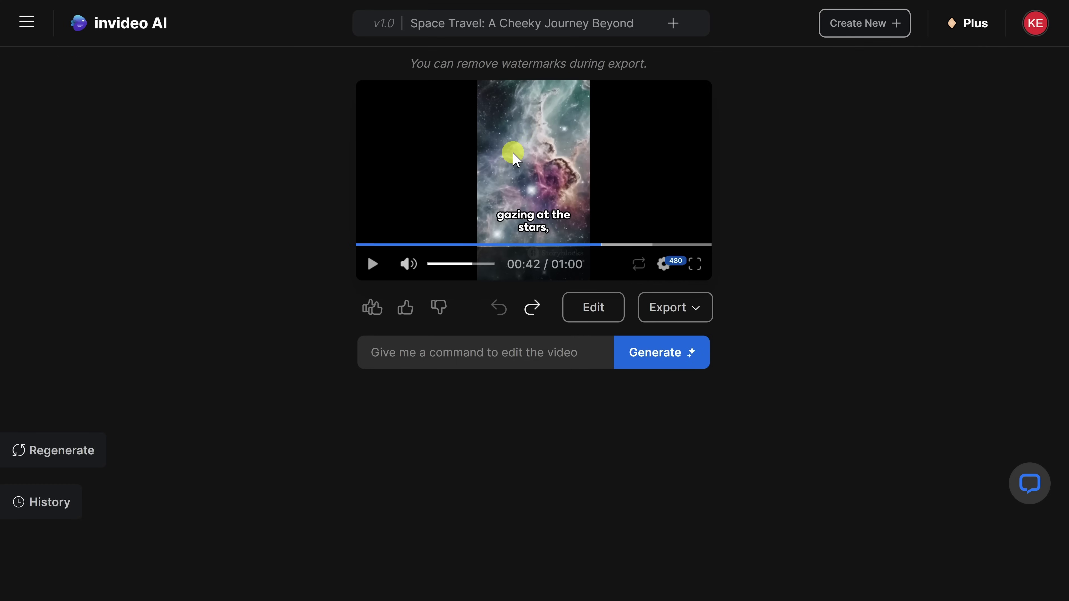
left_click(52, 449)
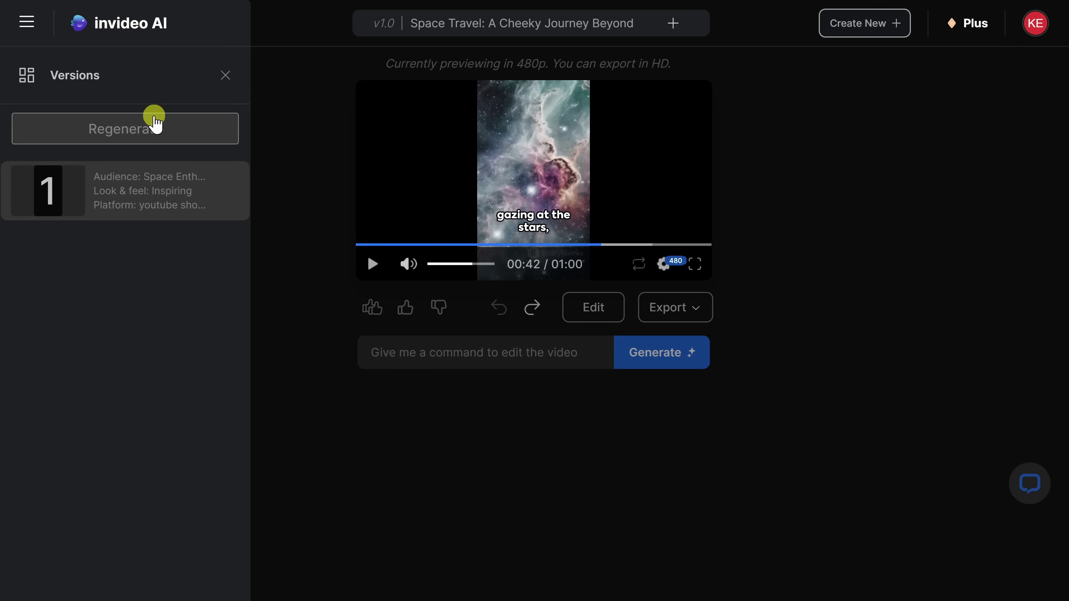
left_click(226, 76)
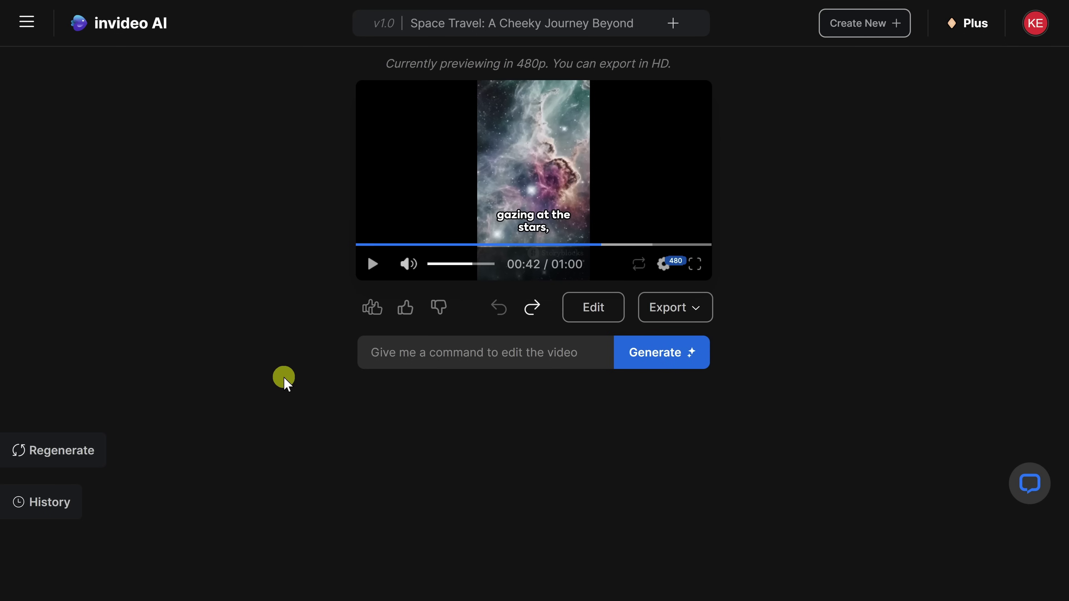
left_click(673, 23)
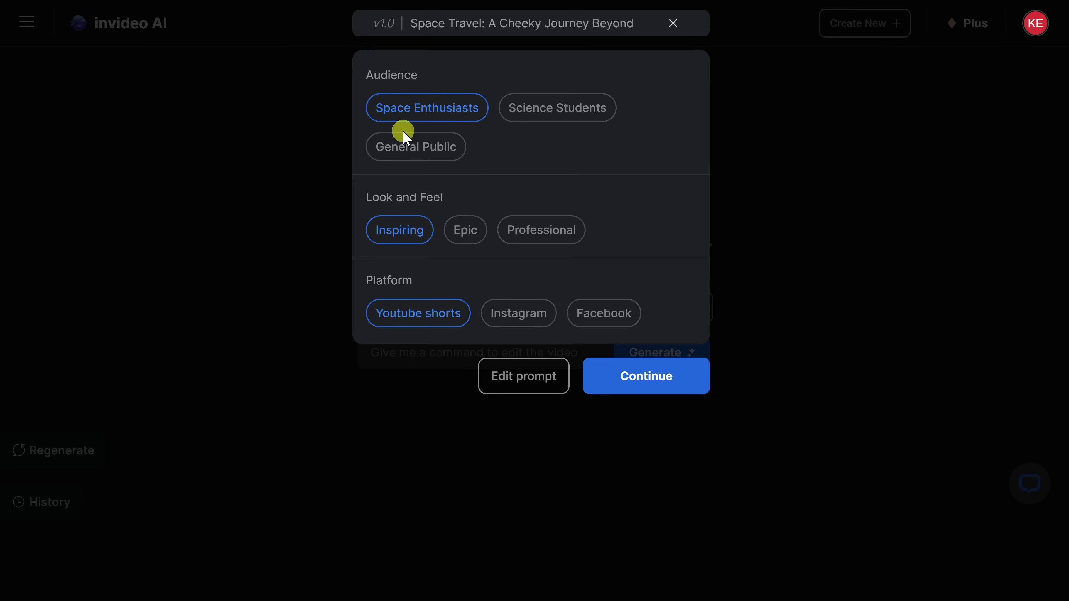
left_click(503, 369)
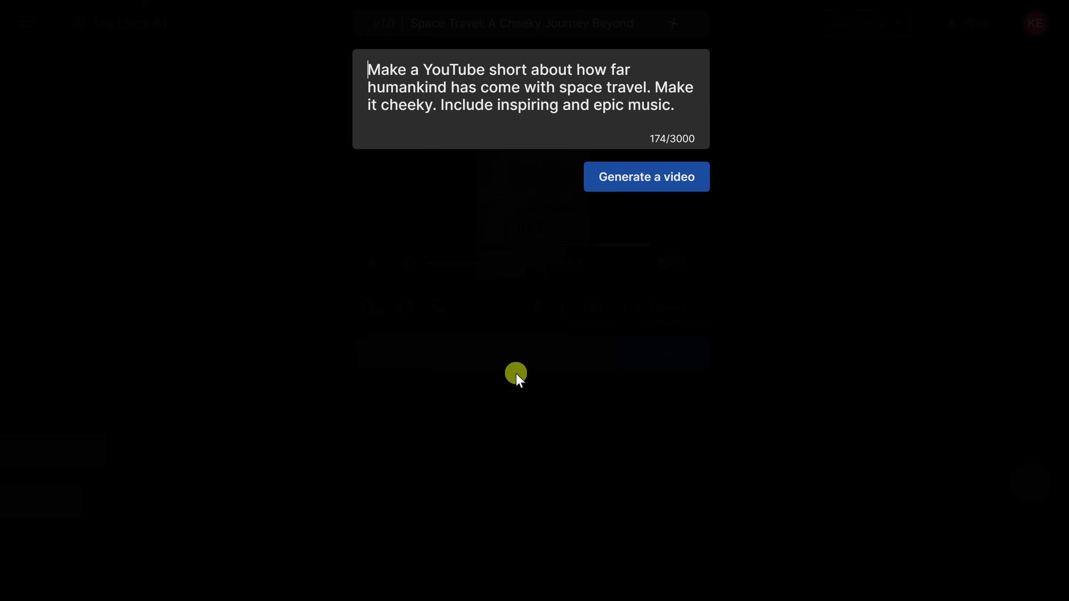
left_click(717, 246)
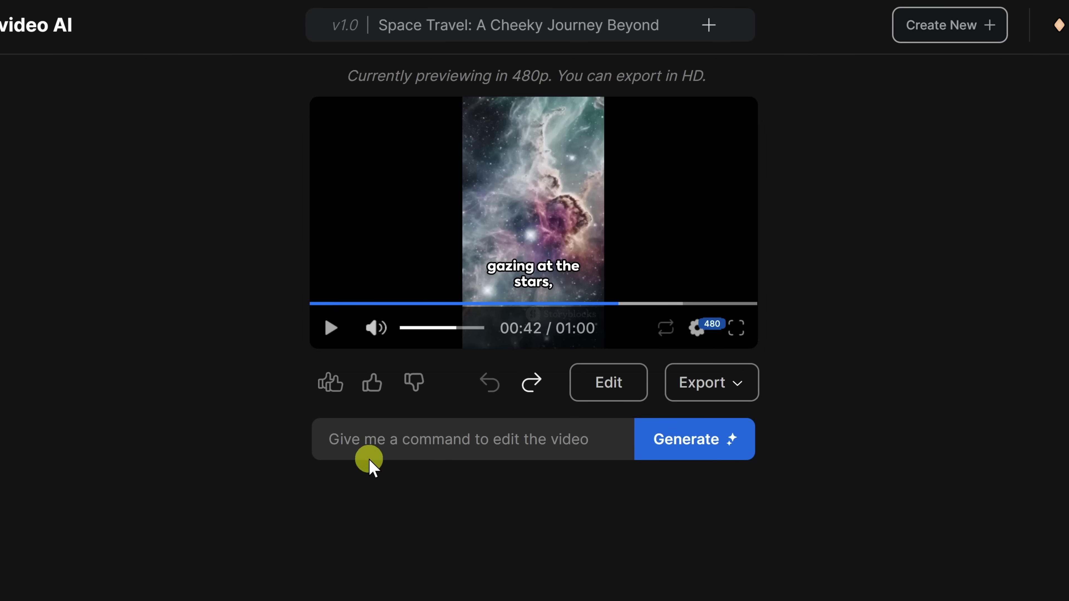
Apply the command 'Change subtitles to highlight each word as it's spoken'.
left_click(396, 435)
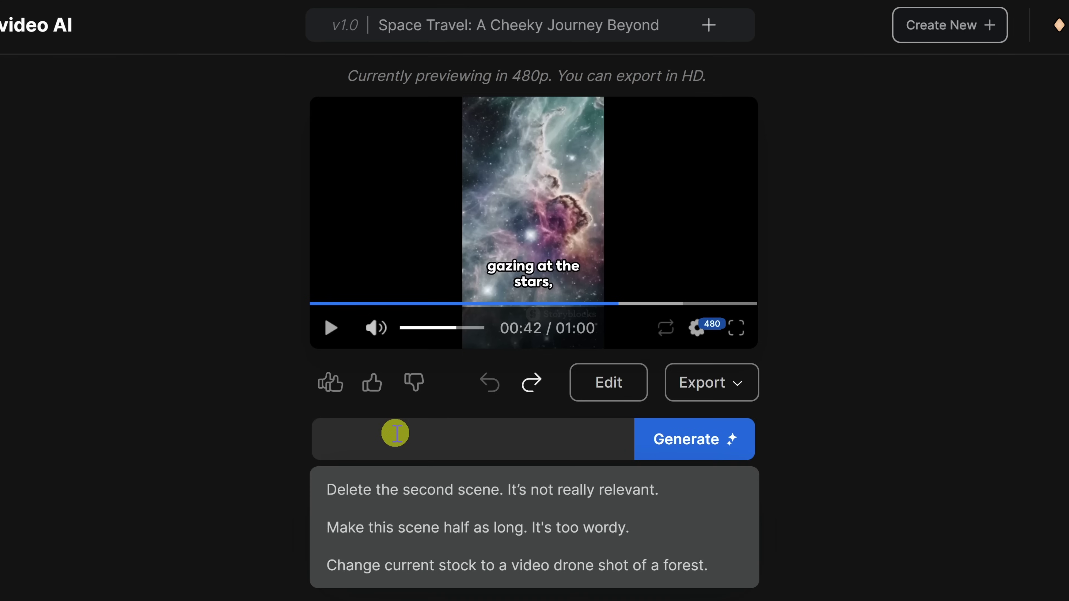
key("ctrl+v")
left_click(395, 436)
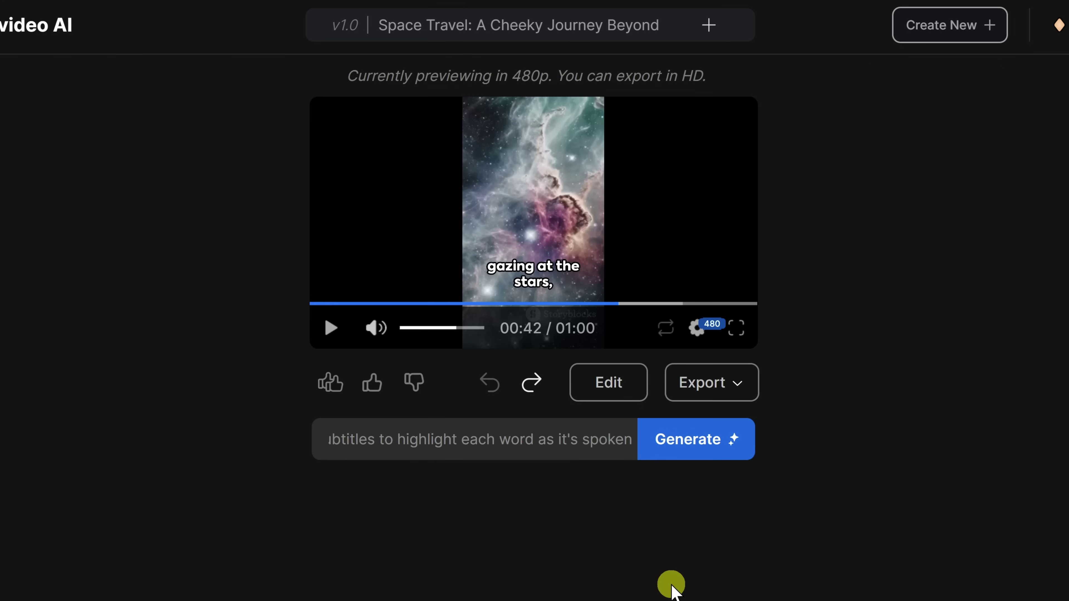
key("Home")
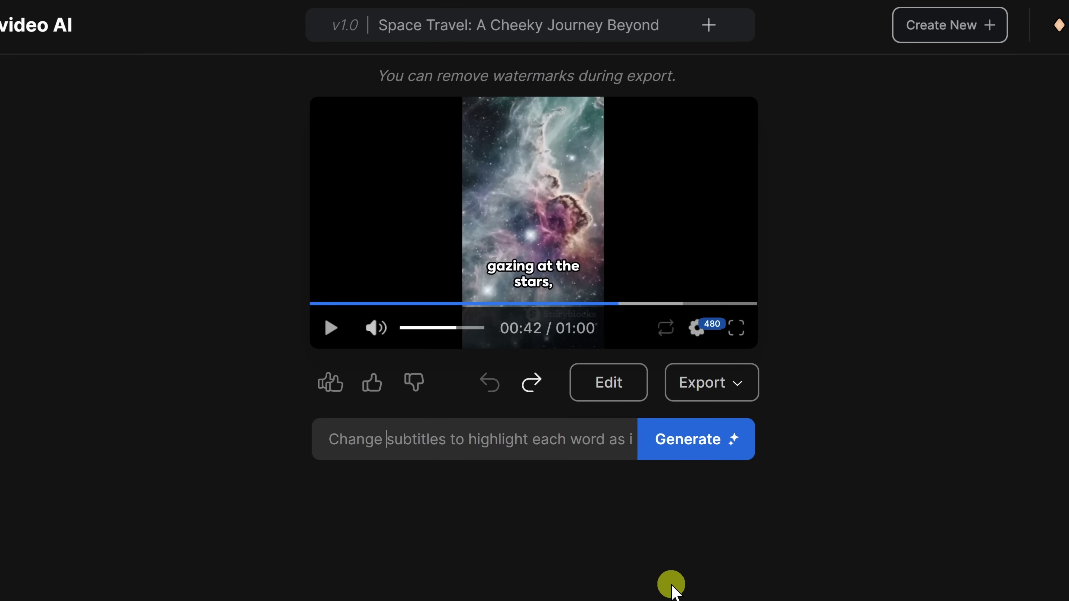
key("Right")
key("Right")
key("Right")
key("Right")
key("Right")
key("Right")
key("Right")
key("Right")
key("Right")
key("Right")
key("Right")
key("Right")
key("Right")
key("Right")
key("Right")
key("Right")
key("Right")
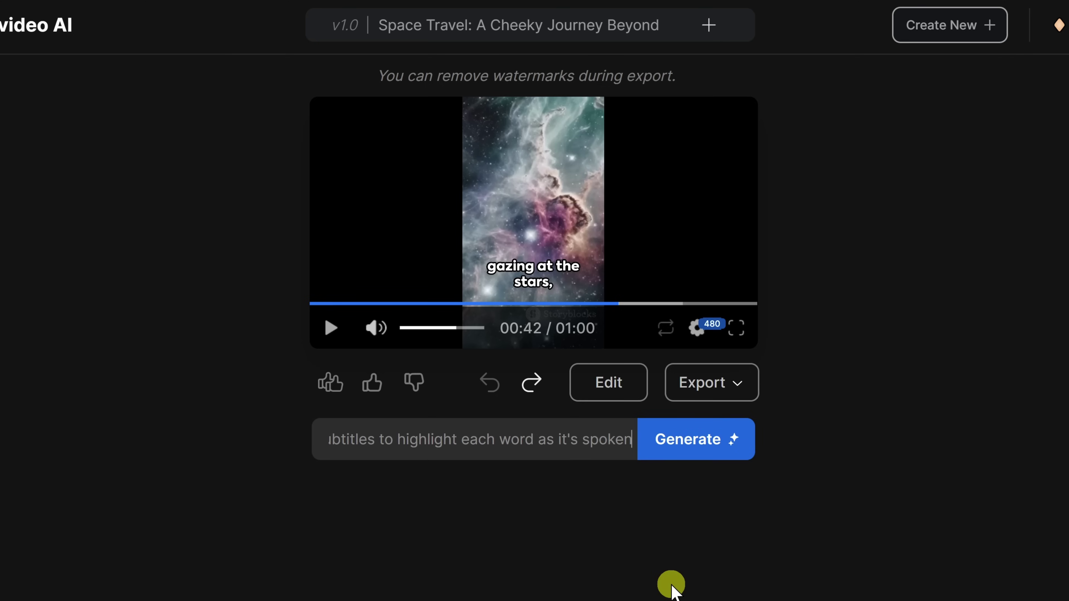
left_click(698, 438)
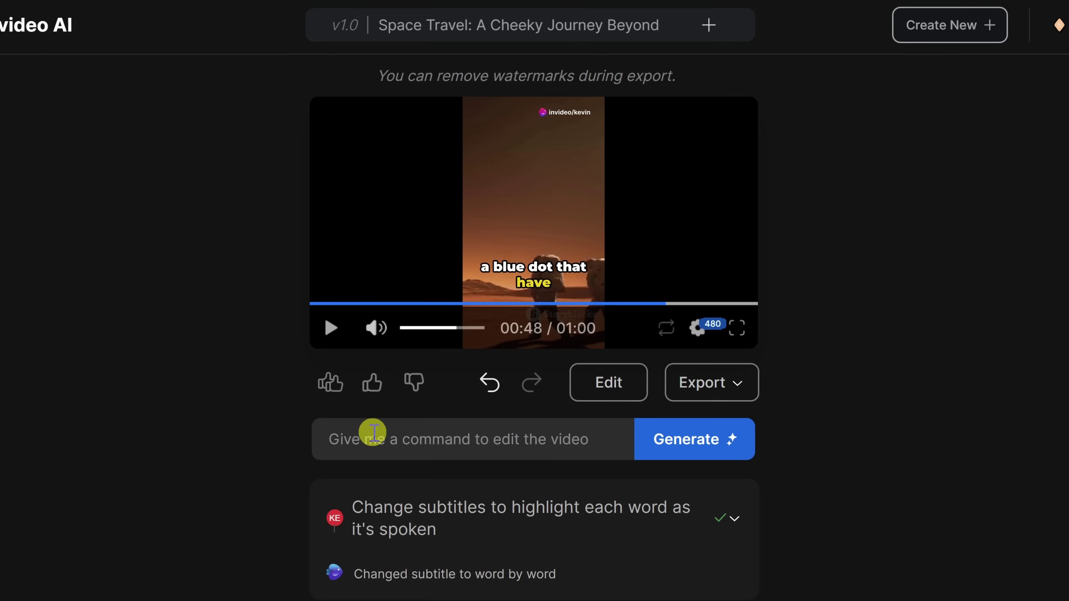
left_click(434, 445)
type("Make background music louder")
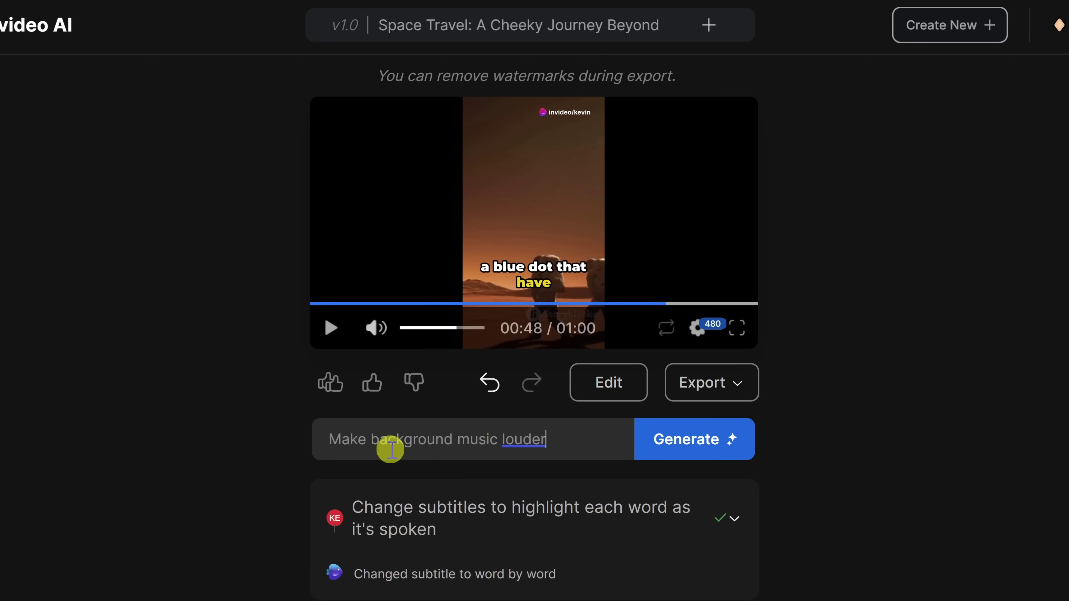
left_click(680, 450)
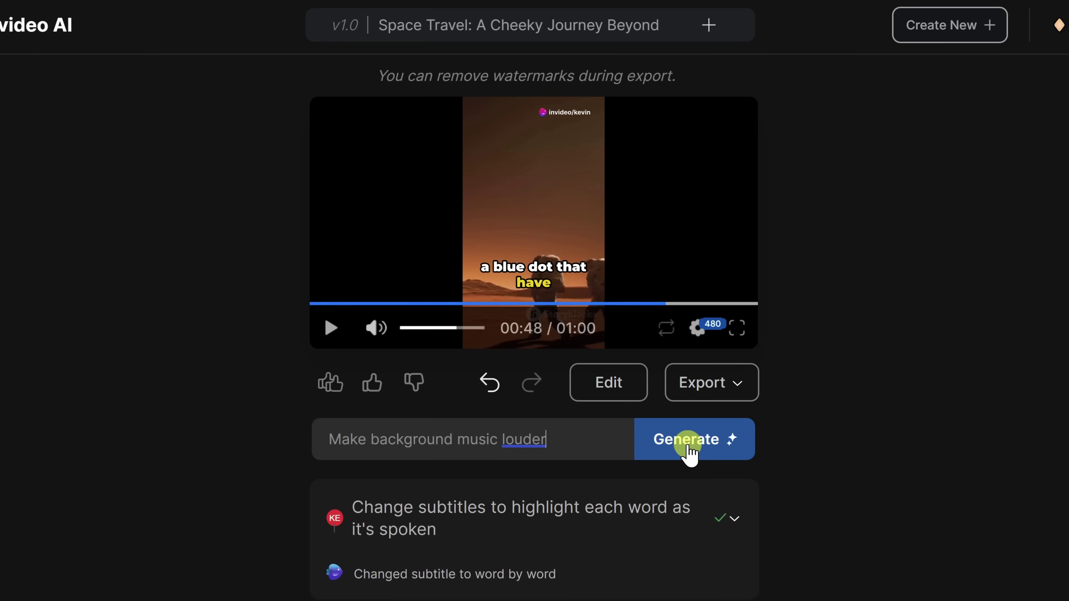
left_click(328, 328)
left_click(329, 328)
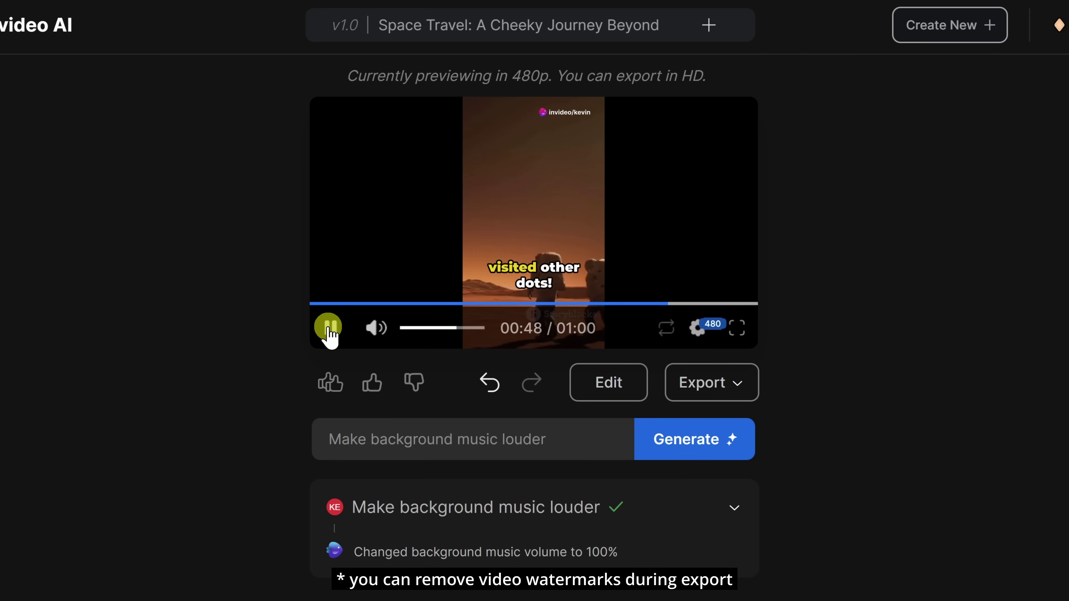
left_click(329, 332)
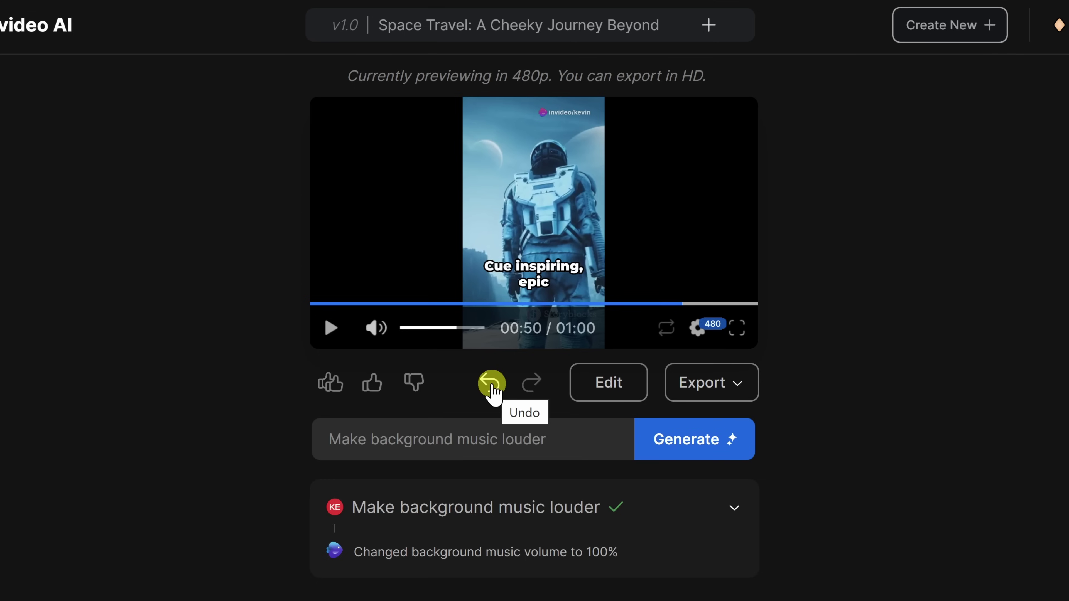
left_click(490, 384)
left_click(330, 331)
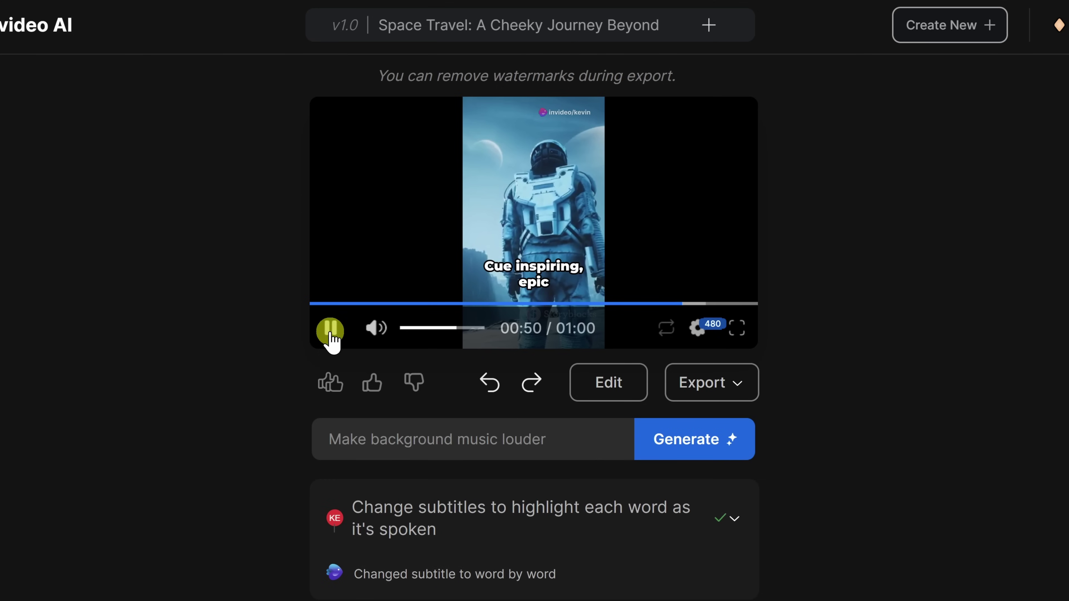
left_click(331, 335)
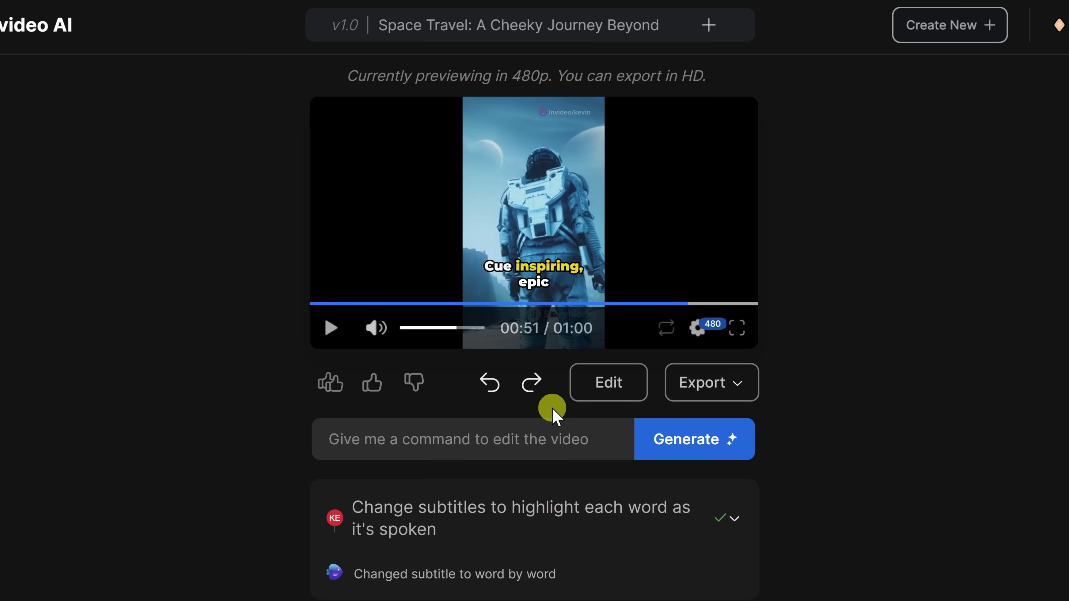
left_click(444, 436)
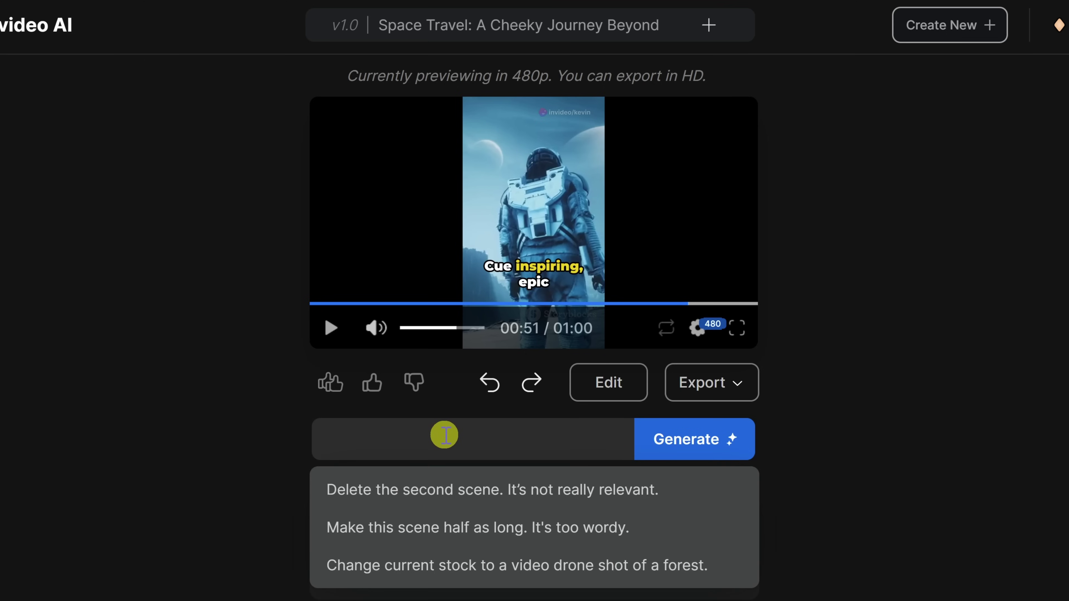
Apply 'Change the language to German' and play the German preview from 00:18.
type("Change the language to German")
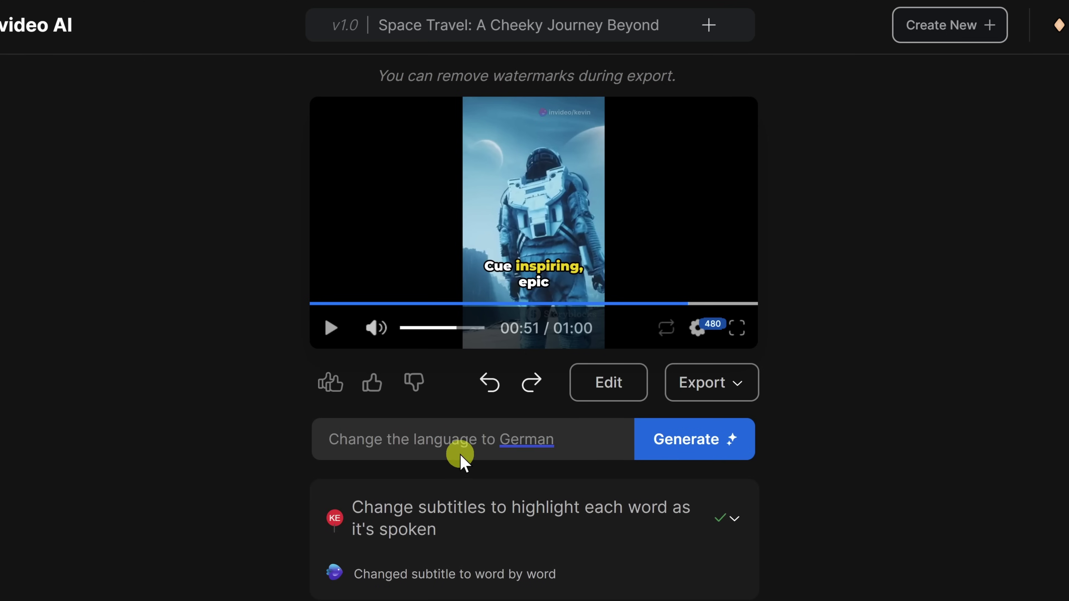
left_click(689, 445)
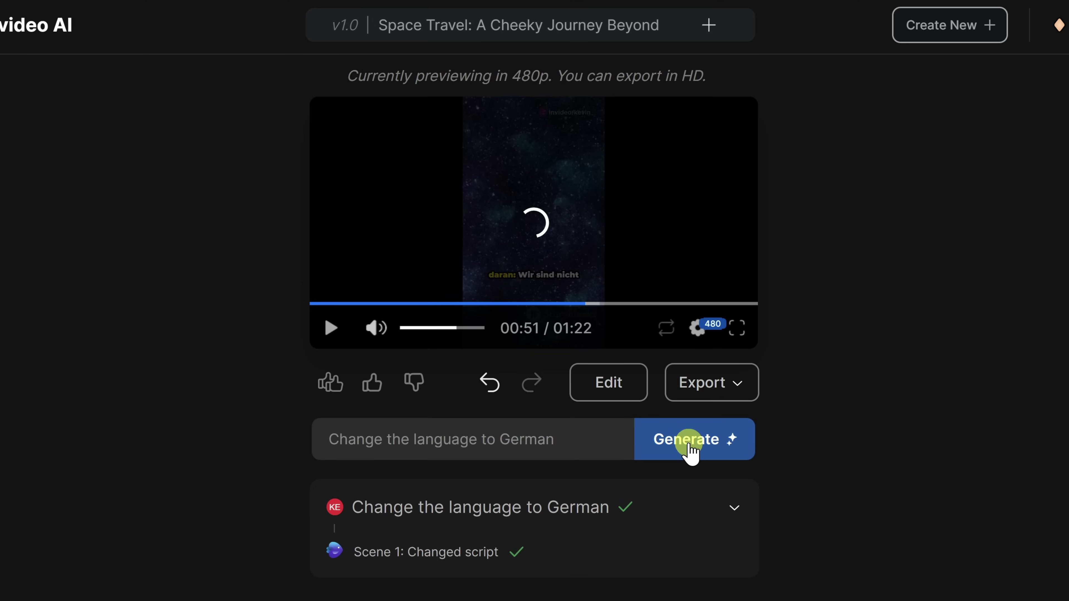
left_click(407, 303)
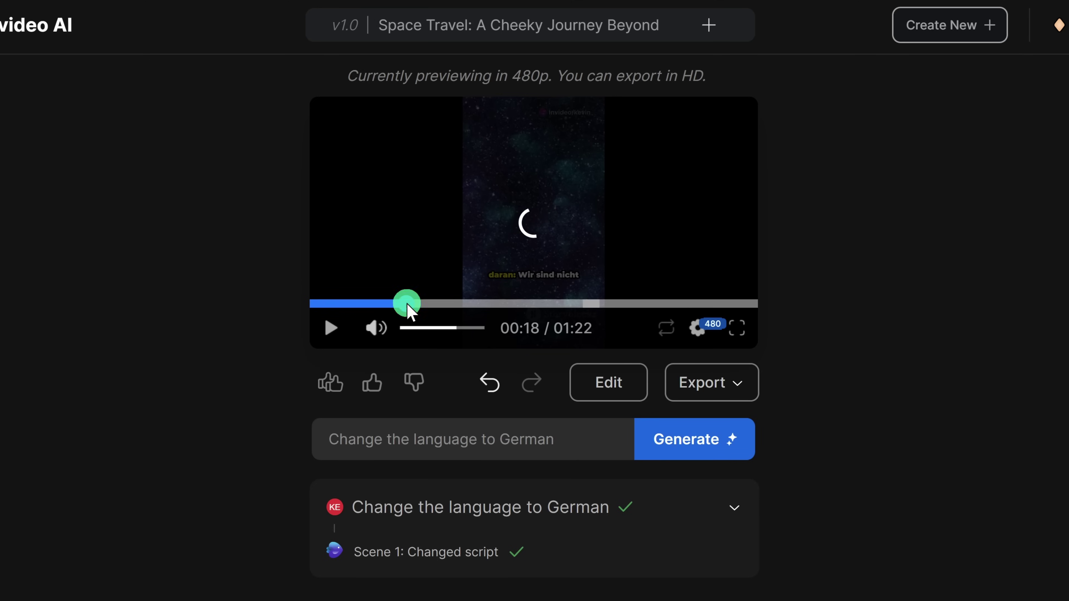
left_click(333, 329)
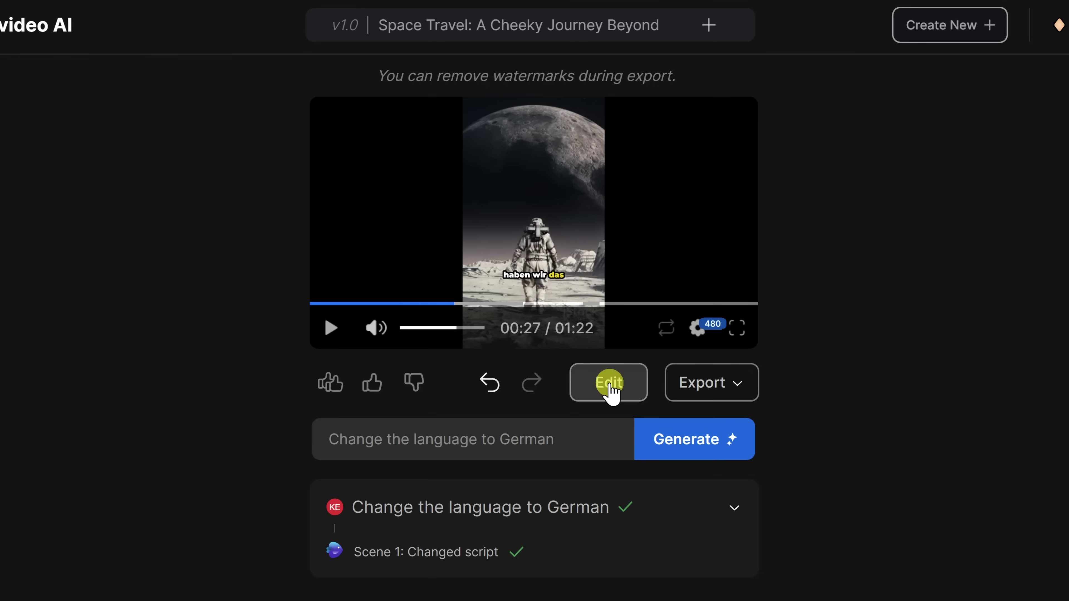
left_click(610, 387)
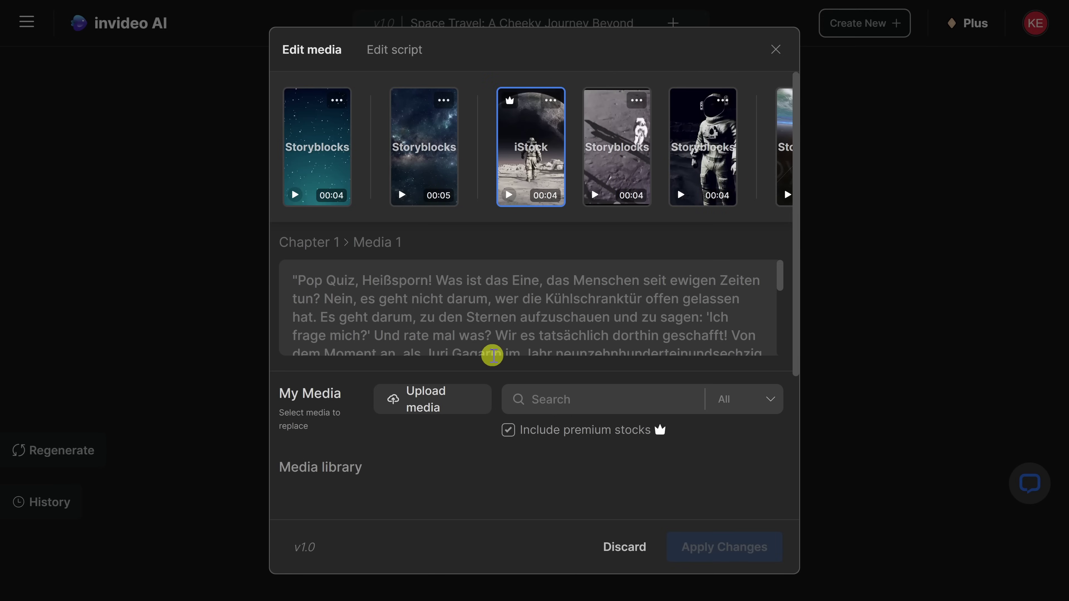
Step through the clips to the fourth one, Media 2, and search stock media for 'mars rover'.
left_click(444, 160)
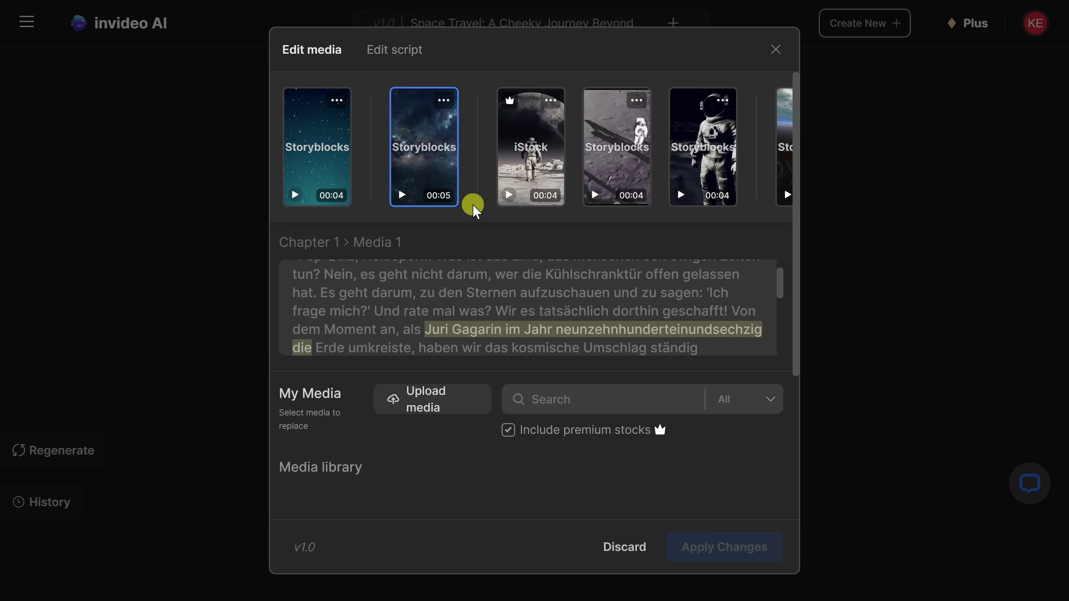
left_click(519, 149)
left_click(605, 147)
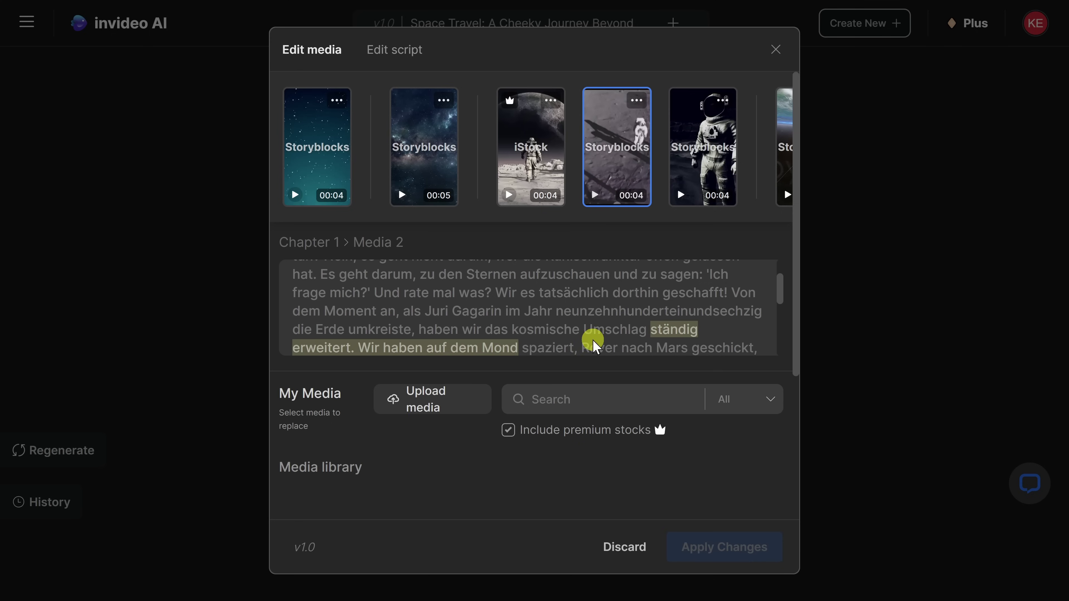
type("mars rover")
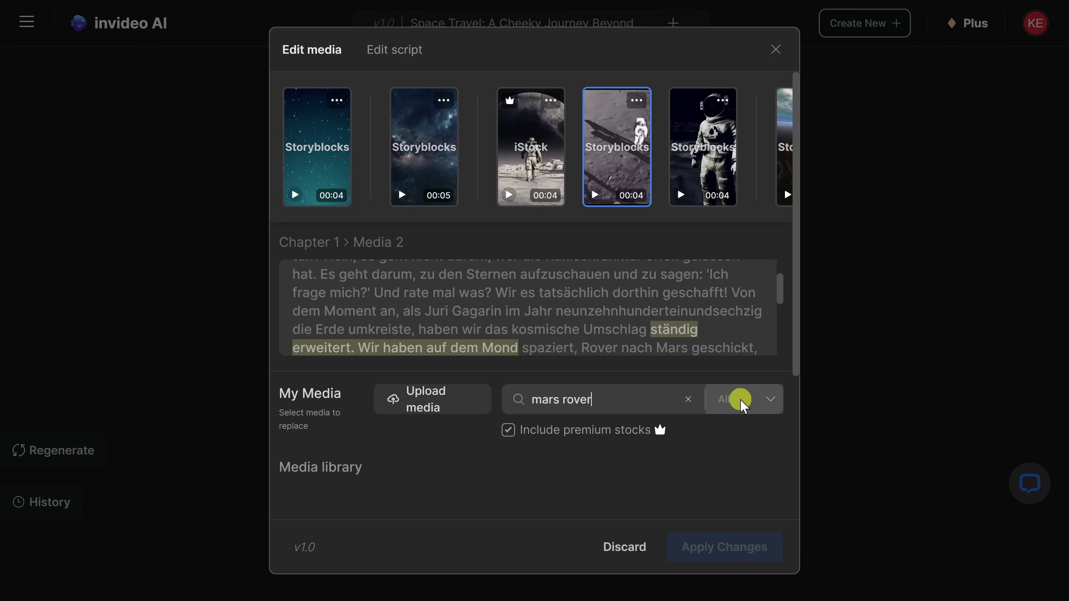
Filter the 'mars rover' results to Video, replace Media 2 with a rover clip, and apply.
left_click(765, 398)
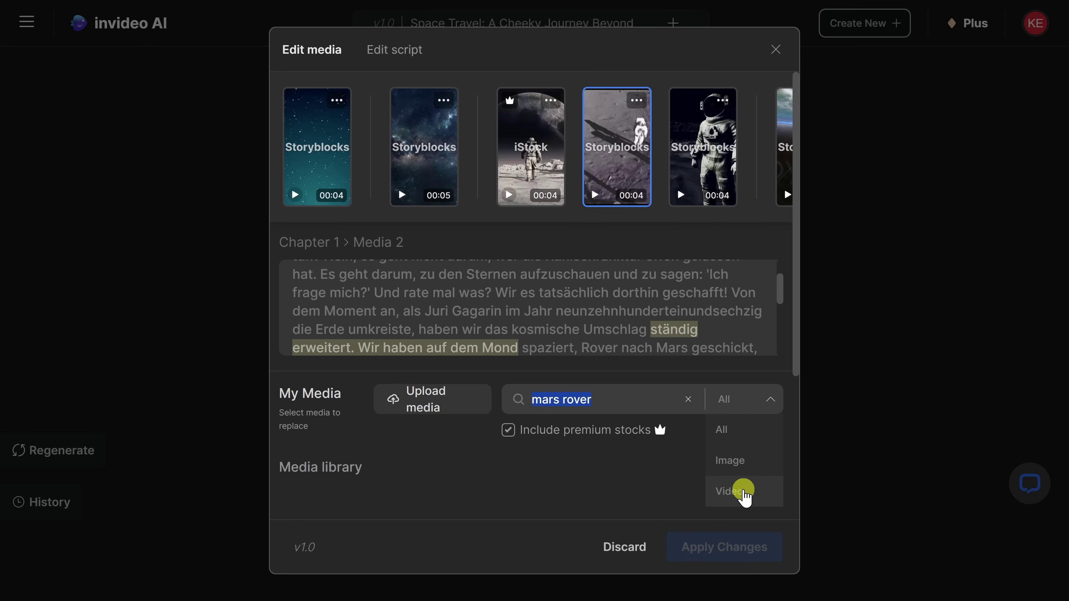
left_click(744, 489)
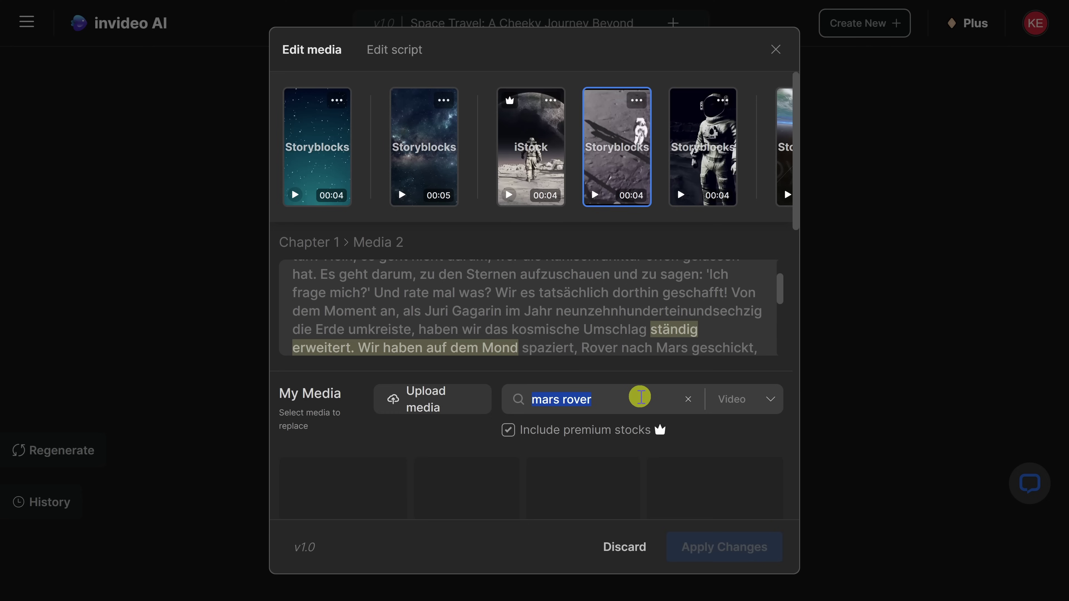
scroll(637, 398, "down", 5)
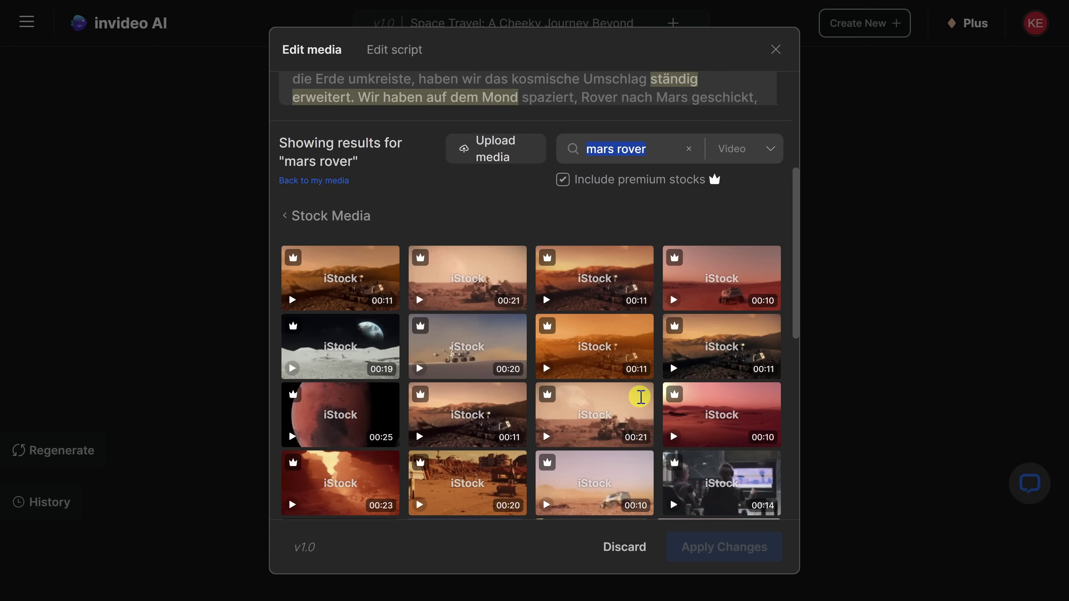
mouse_move(720, 352)
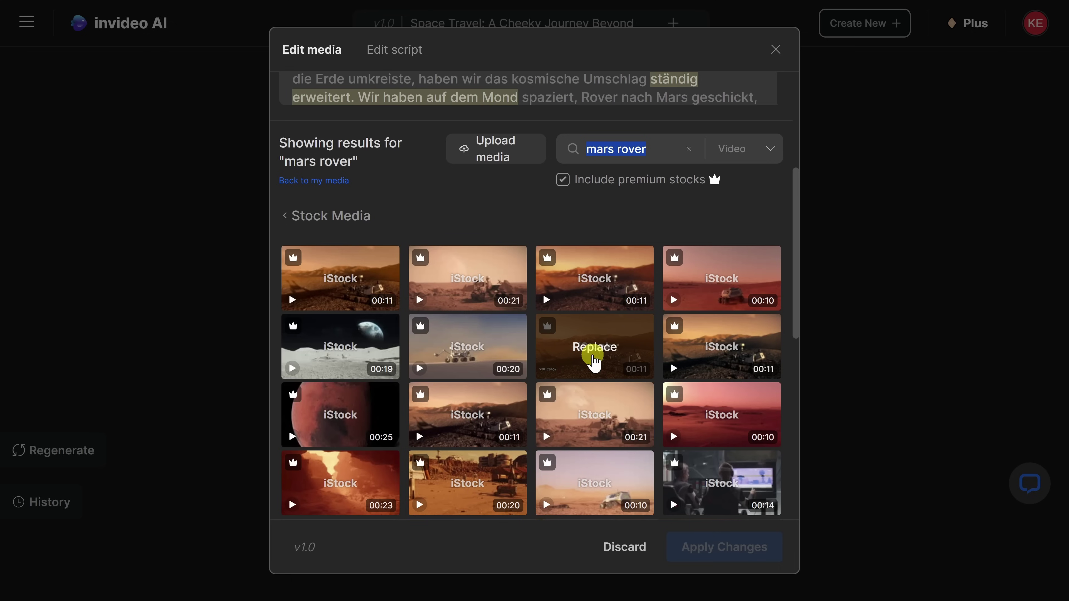
left_click(593, 357)
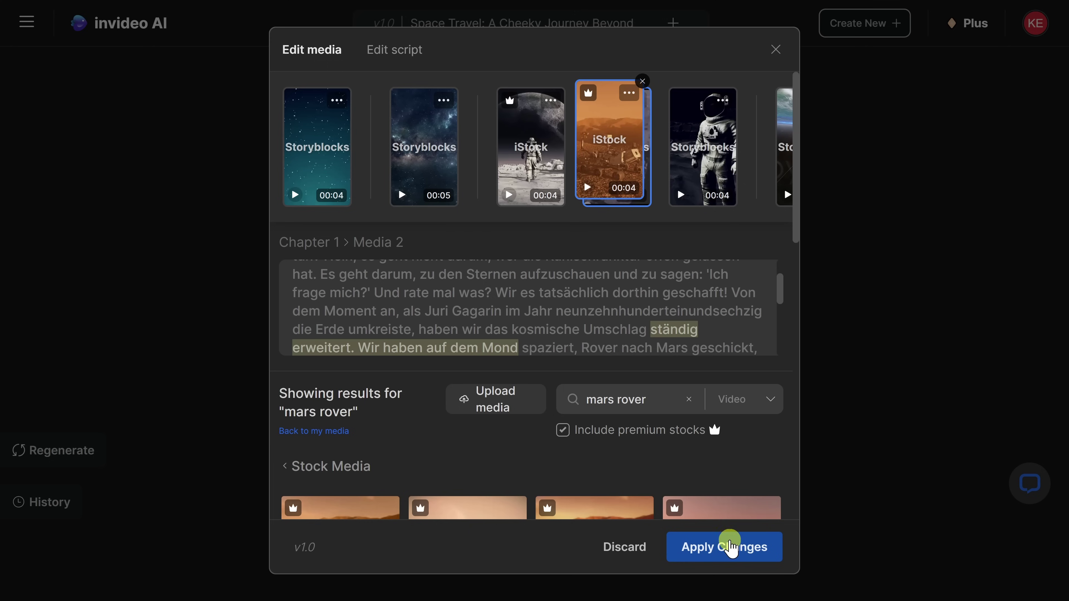
left_click(721, 547)
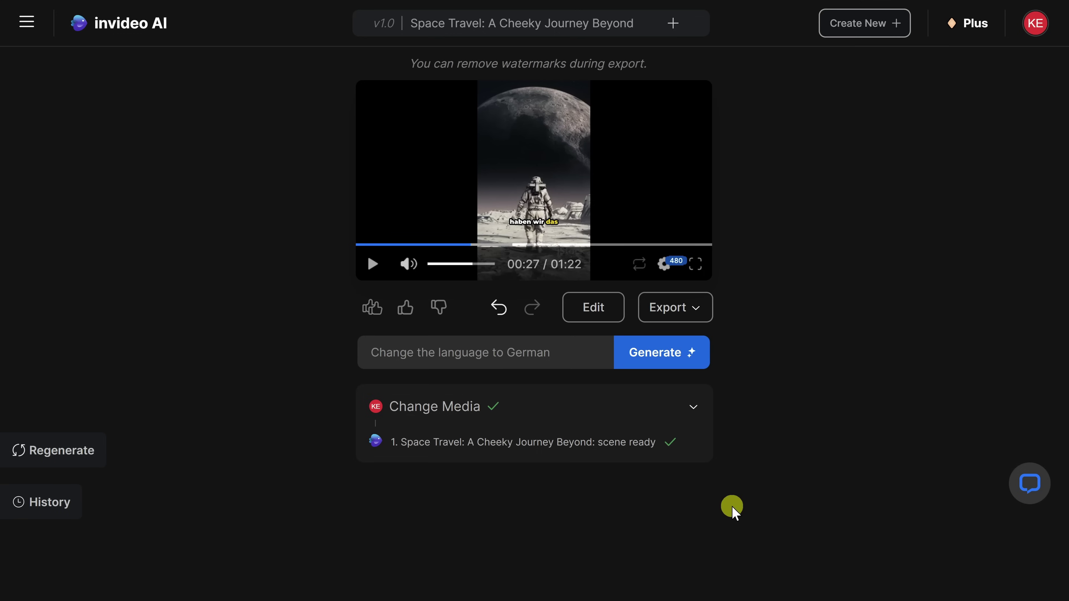
Delete the '(kurze Pause)' note after 'hingehen werden?' in the script and apply the edit.
left_click(594, 312)
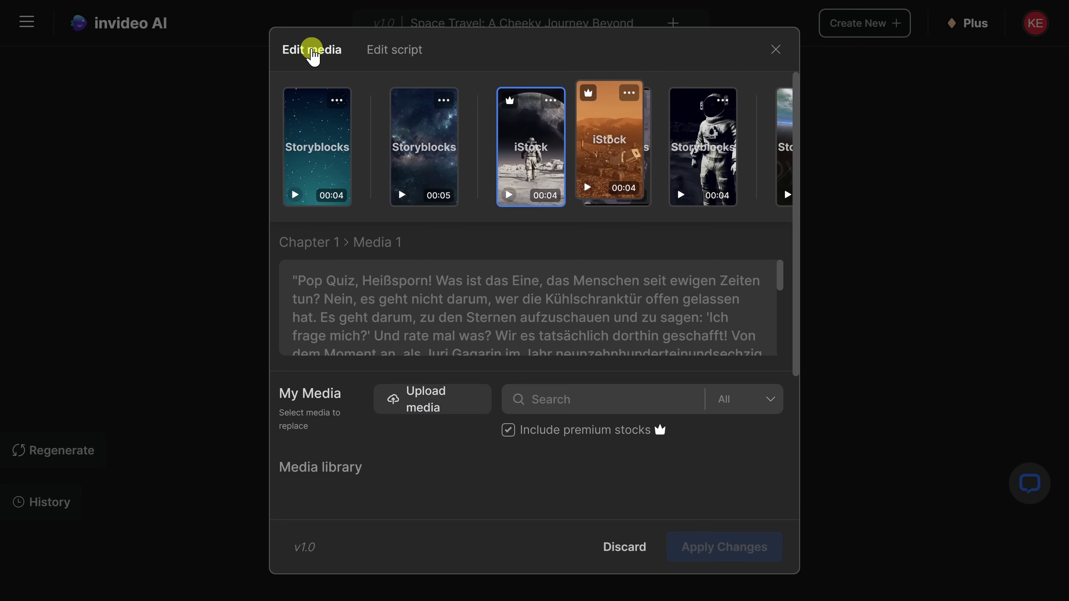
left_click(400, 50)
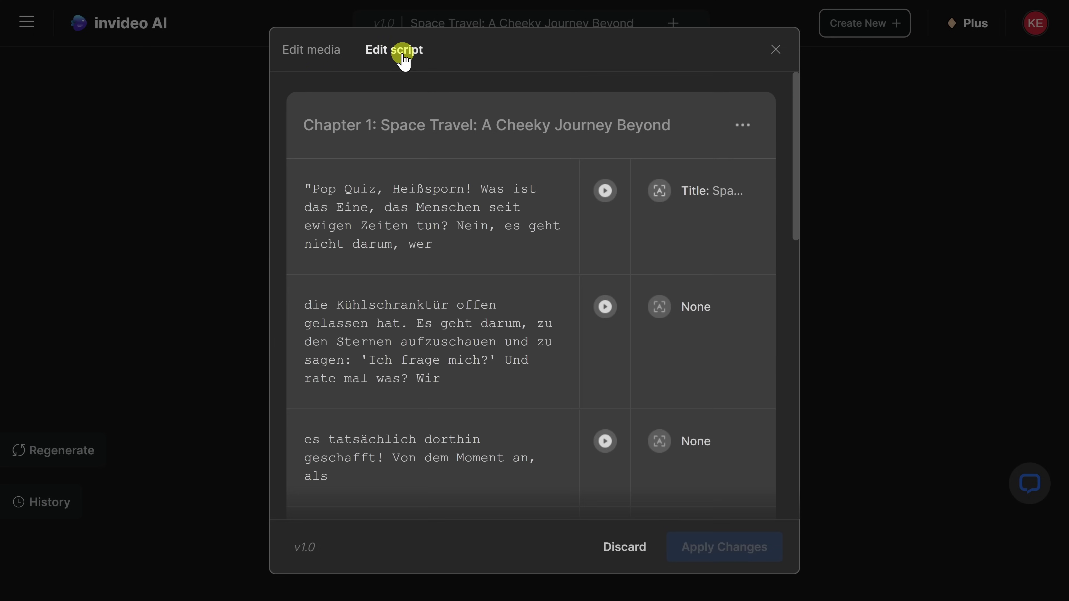
scroll(425, 197, "down", 10)
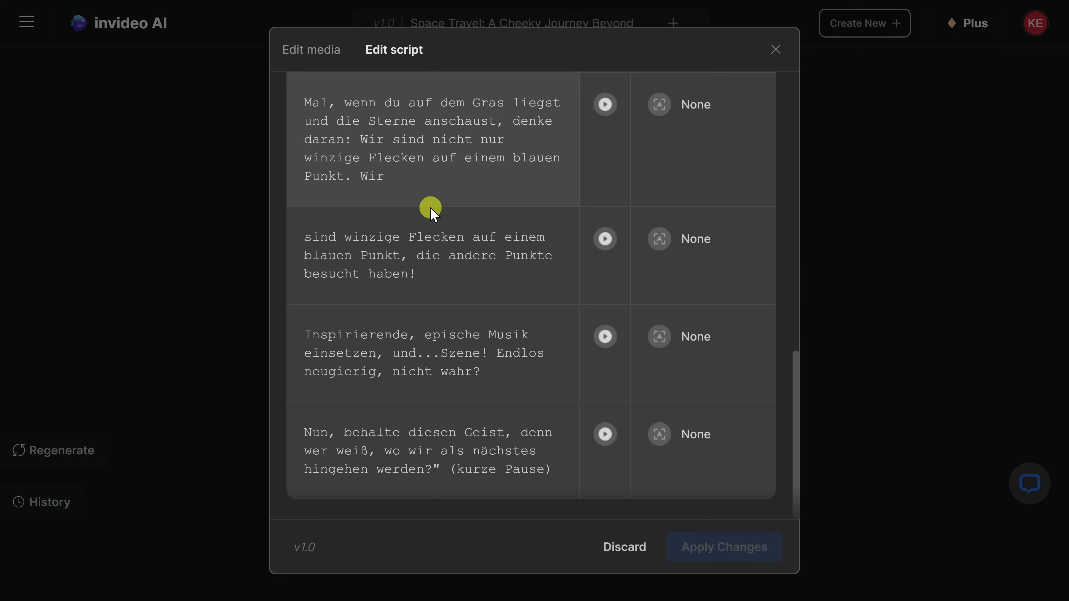
scroll(440, 247, "up", 10)
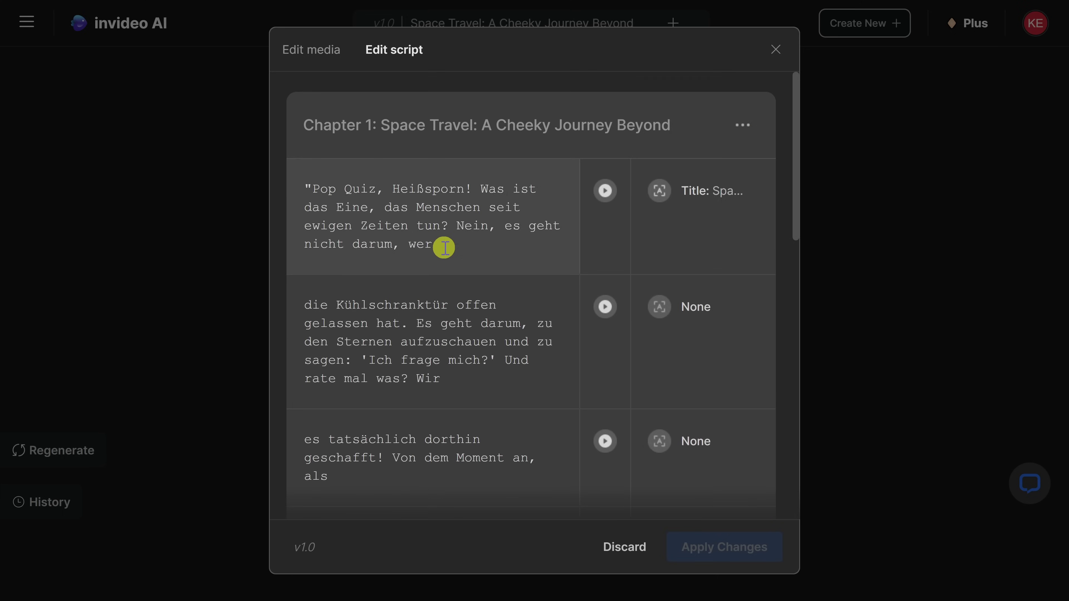
scroll(444, 247, "down", 10)
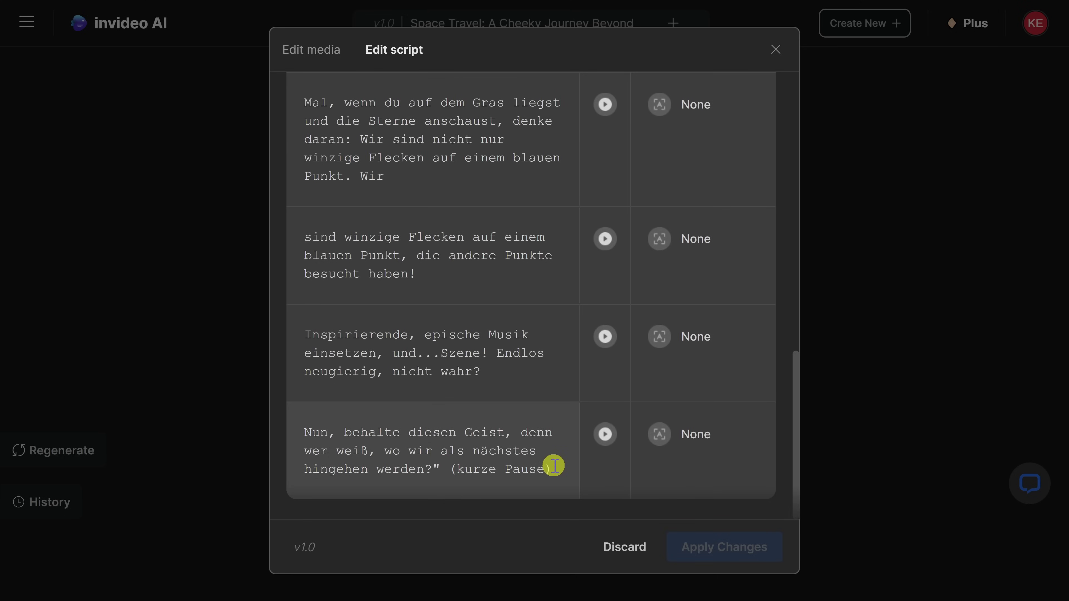
left_click_drag(557, 469, 443, 471)
key("BackSpace")
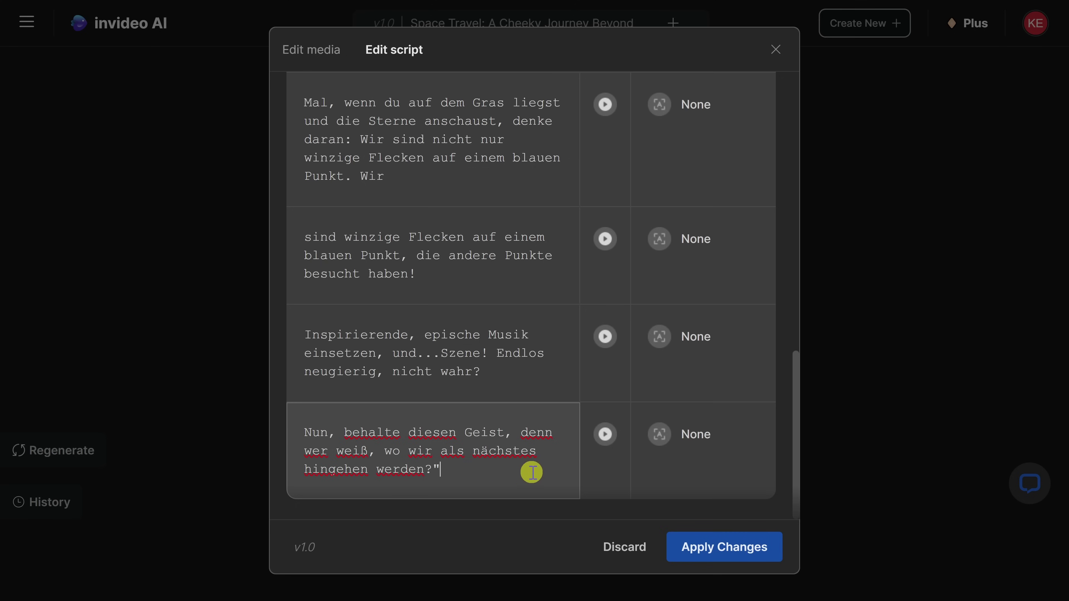
left_click(728, 552)
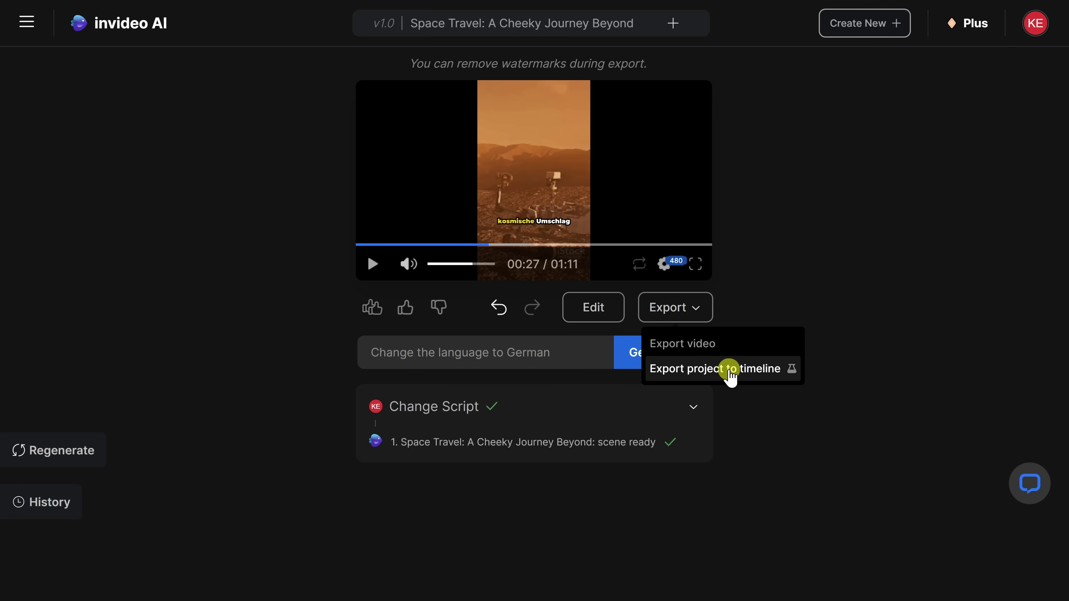
Export the project to the timeline and inspect the watermark, title, A1, voice and music clips.
left_click(731, 369)
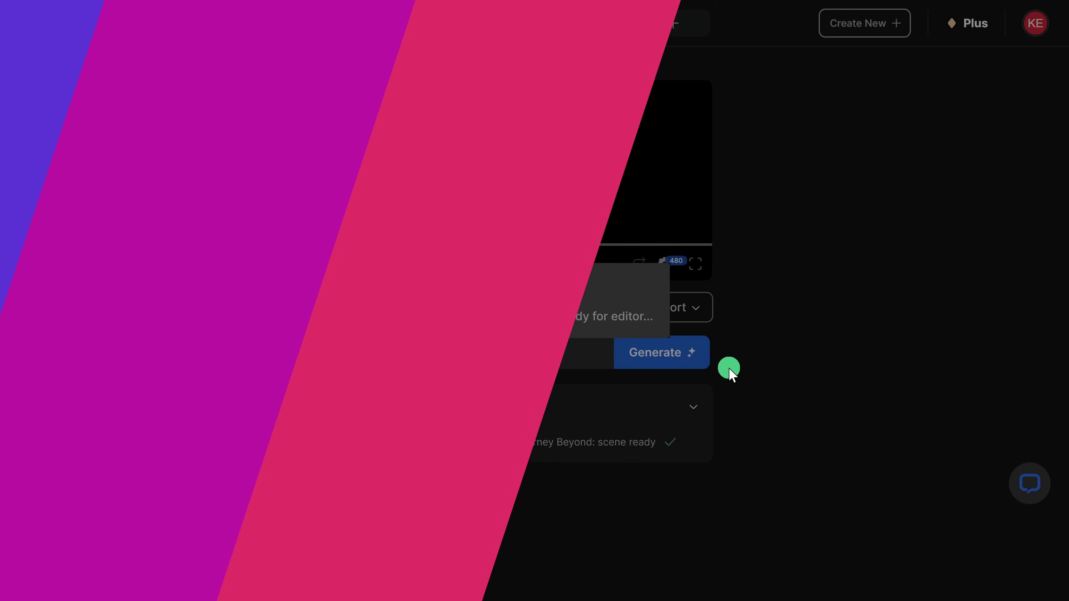
left_click(767, 529)
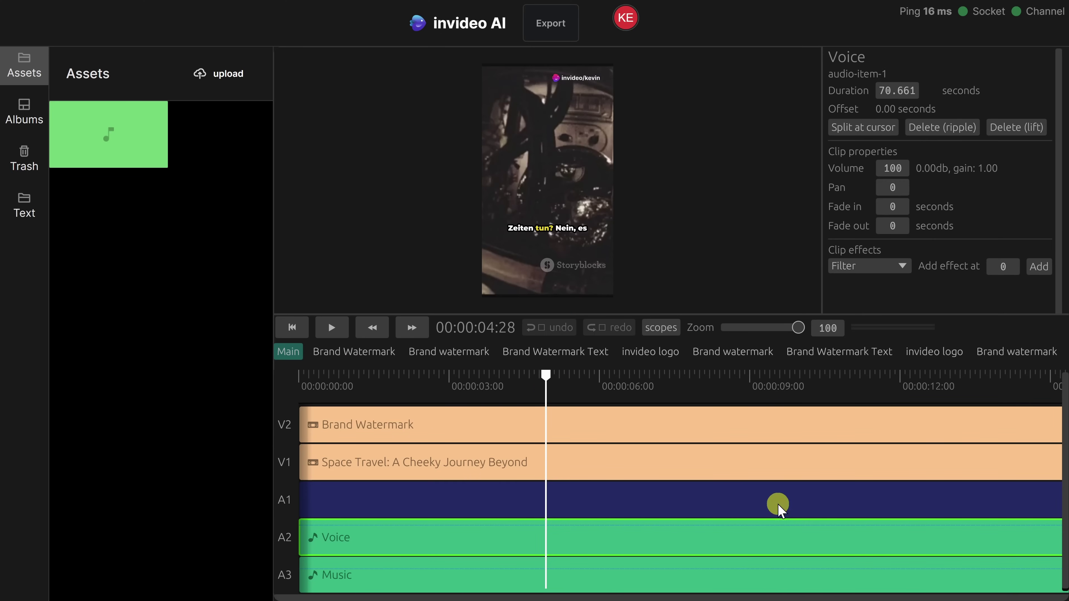
left_click(581, 436)
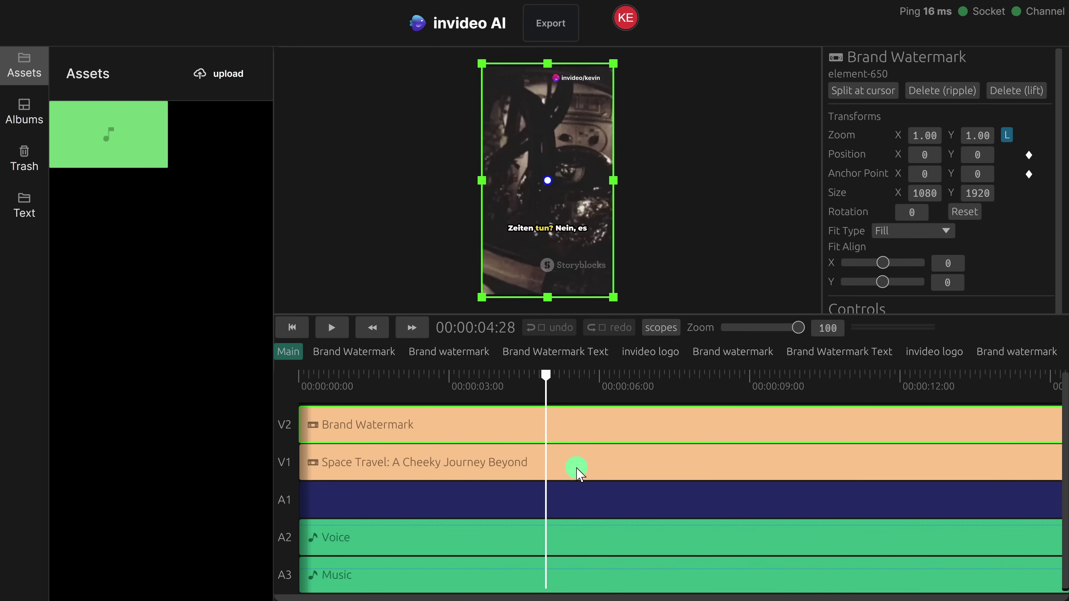
left_click(577, 469)
left_click(580, 502)
left_click(585, 541)
left_click(585, 576)
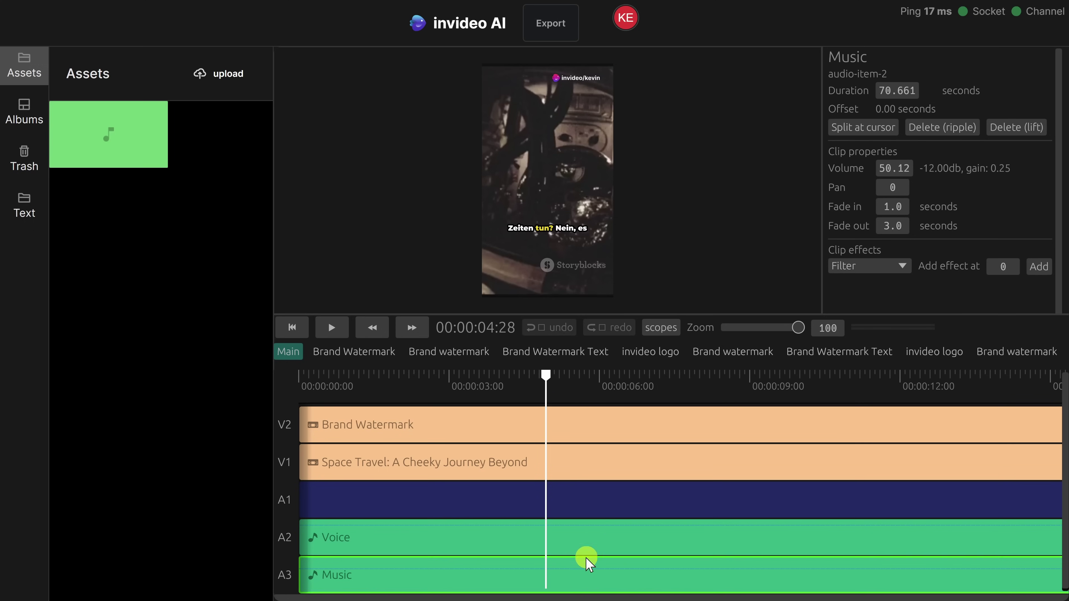
left_click(586, 532)
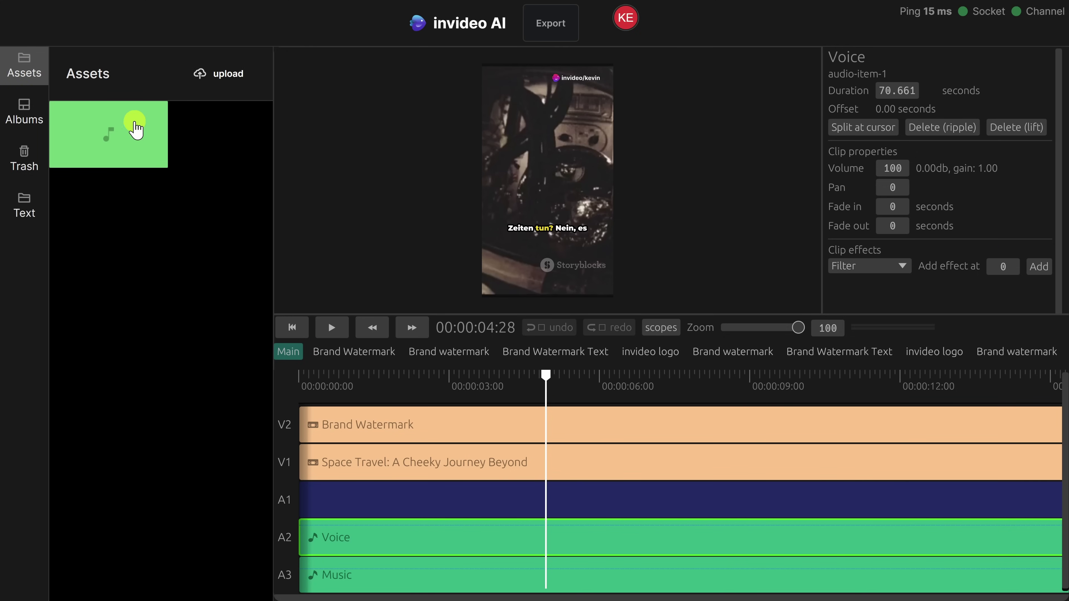
left_click_drag(108, 139, 545, 453)
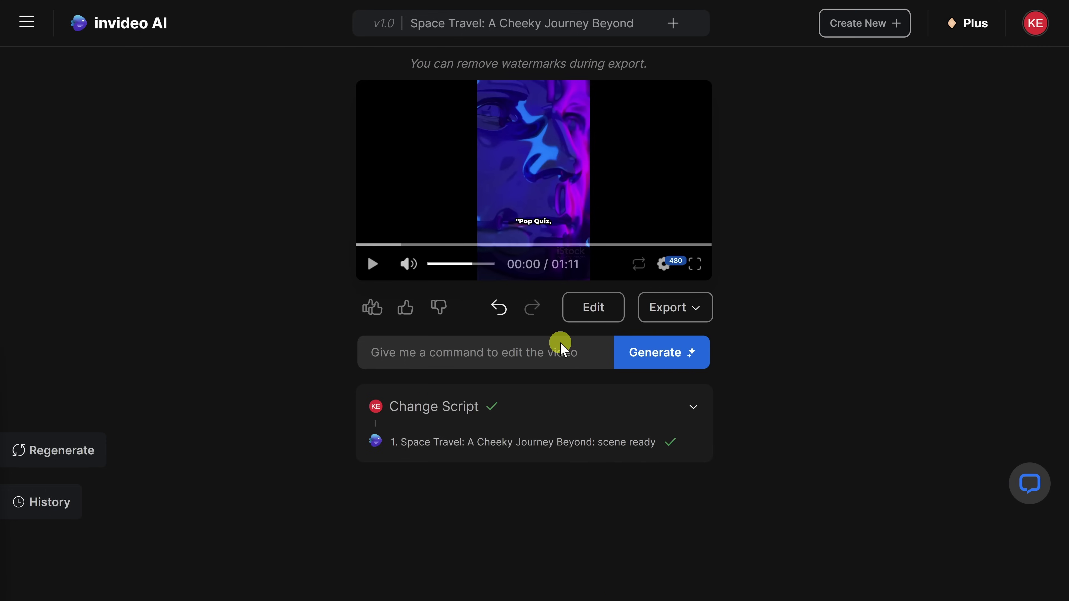
Export the video at 1080p with no watermarks and invideo AI branding set to None.
left_click(683, 315)
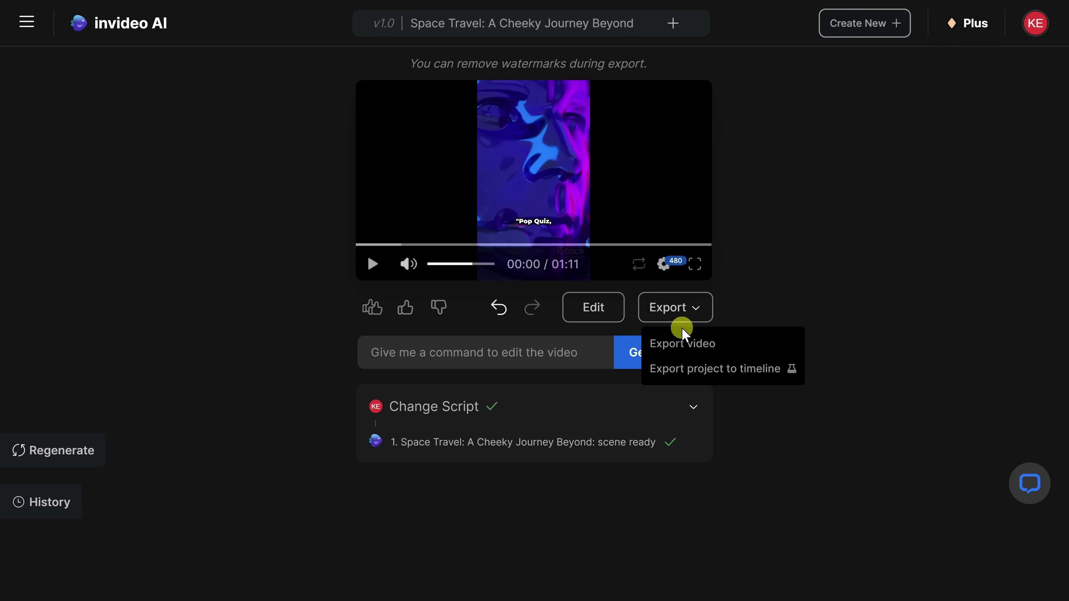
left_click(691, 353)
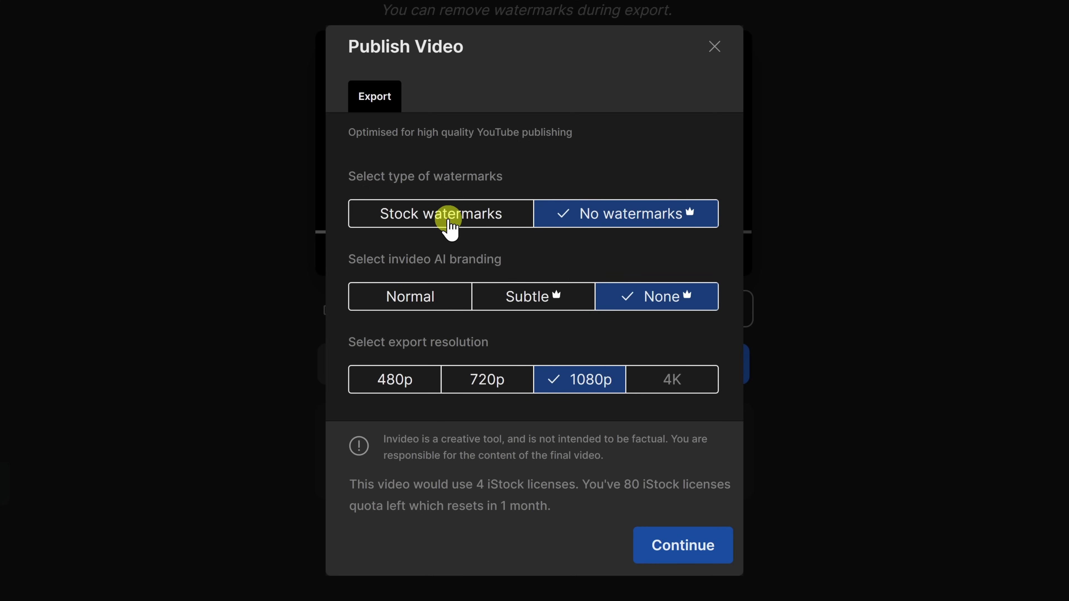
left_click(449, 221)
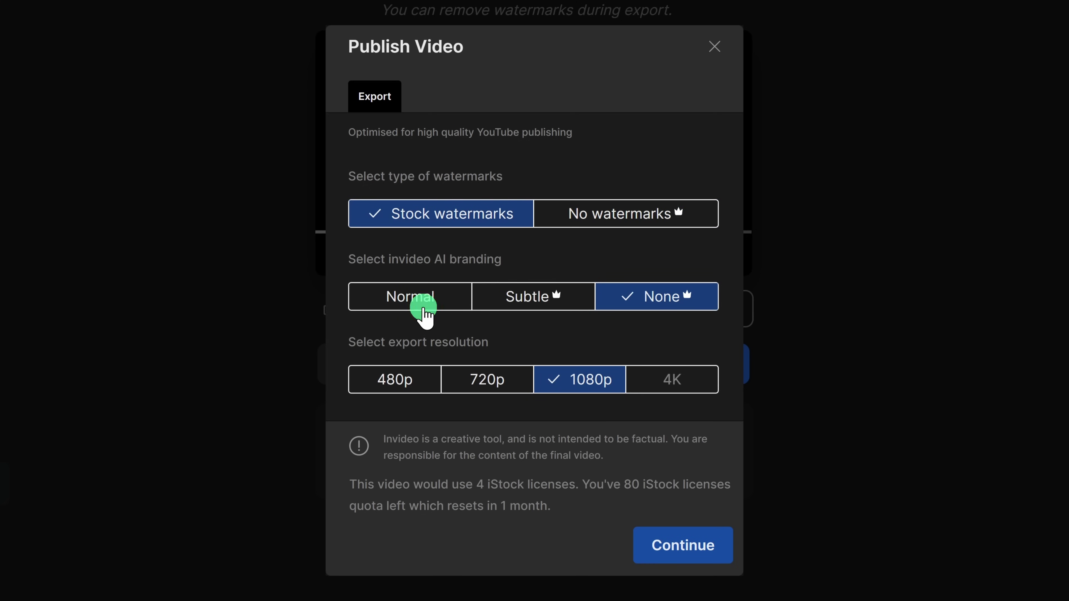
left_click(423, 307)
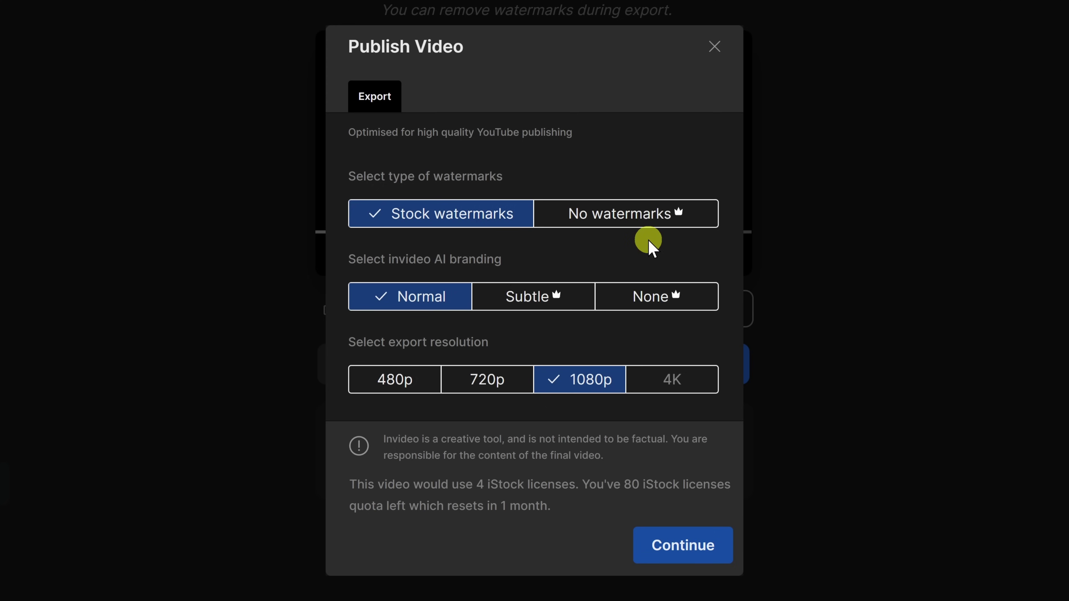
left_click(608, 213)
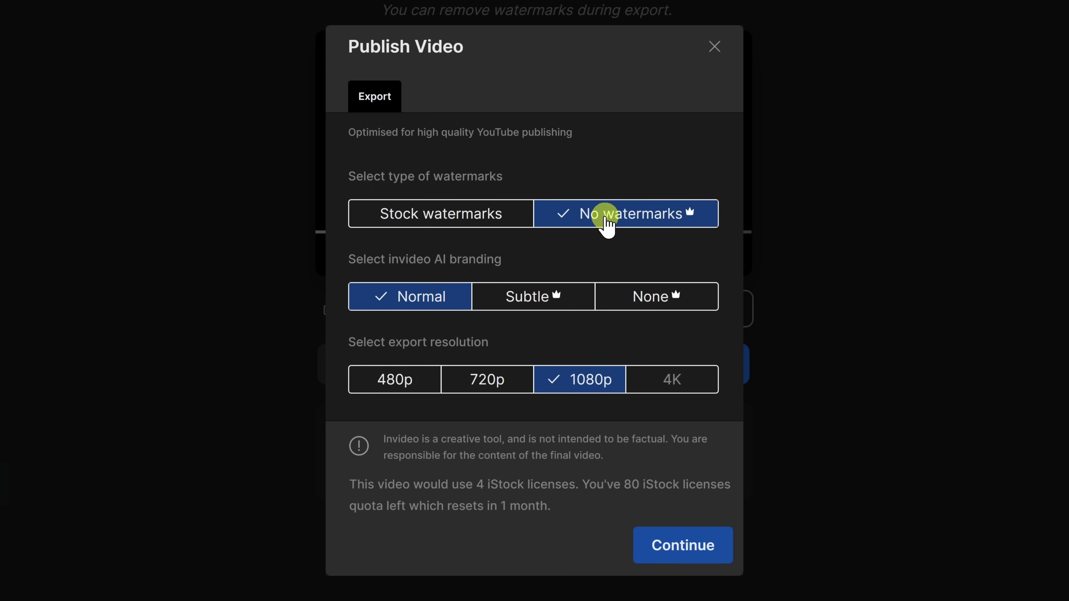
left_click(650, 298)
left_click(580, 381)
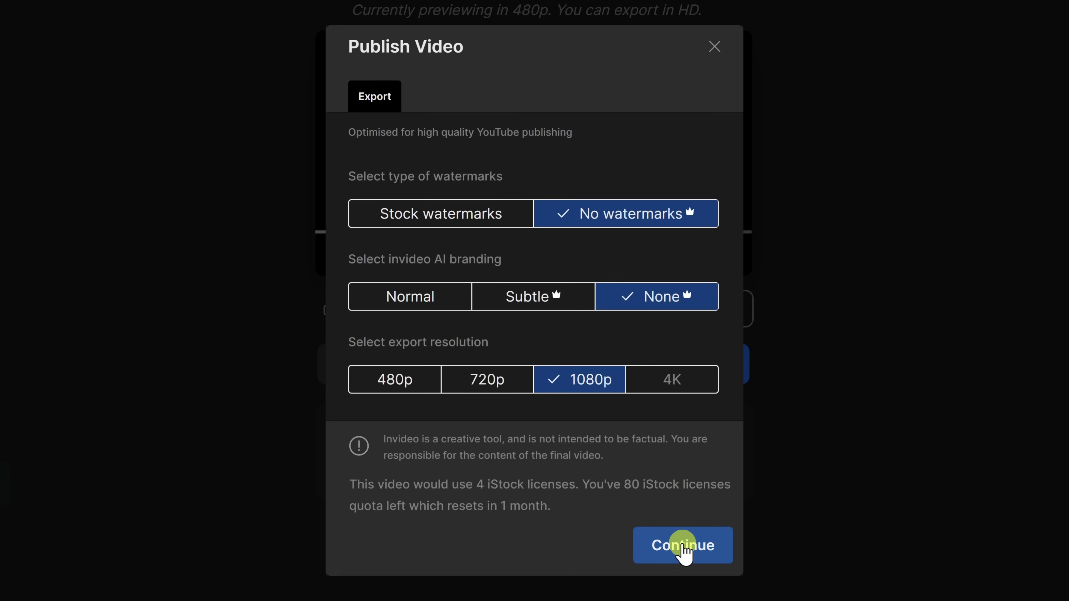
left_click(683, 546)
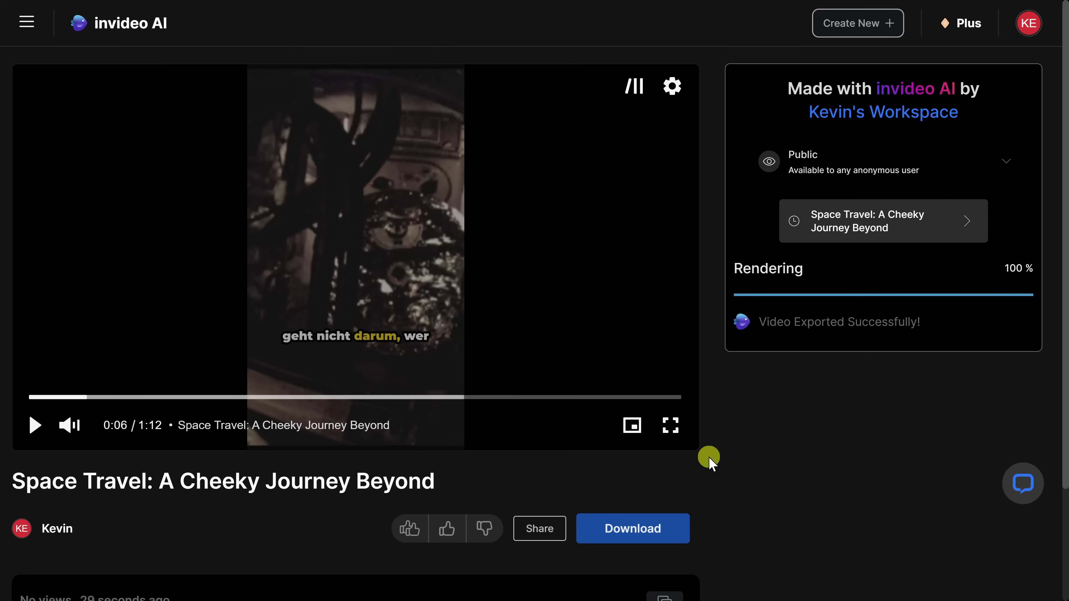
Play the rendered short to check it, then pause it.
left_click(36, 425)
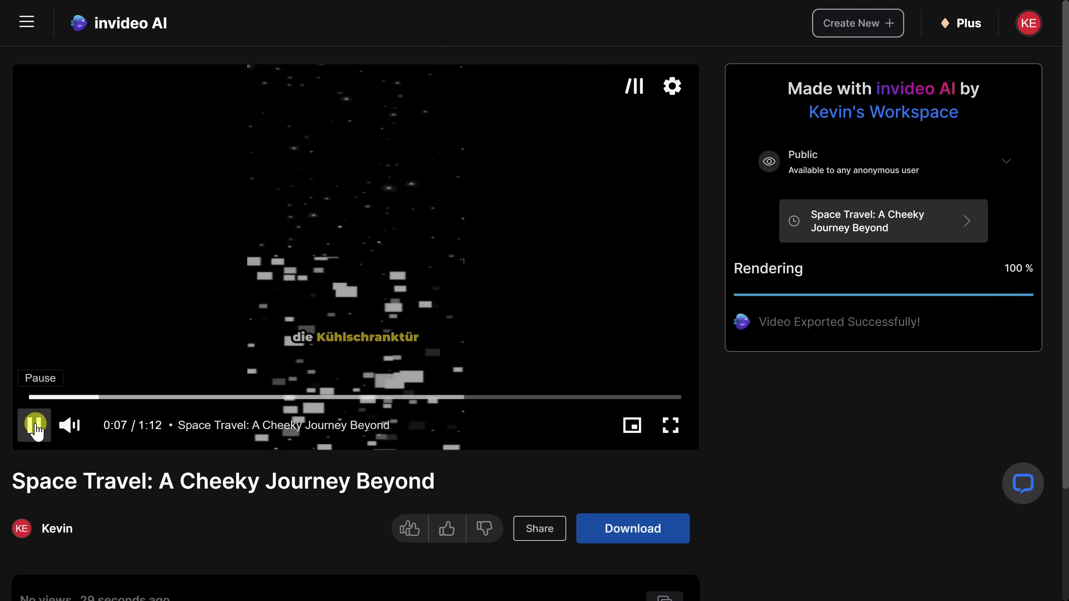
left_click(36, 426)
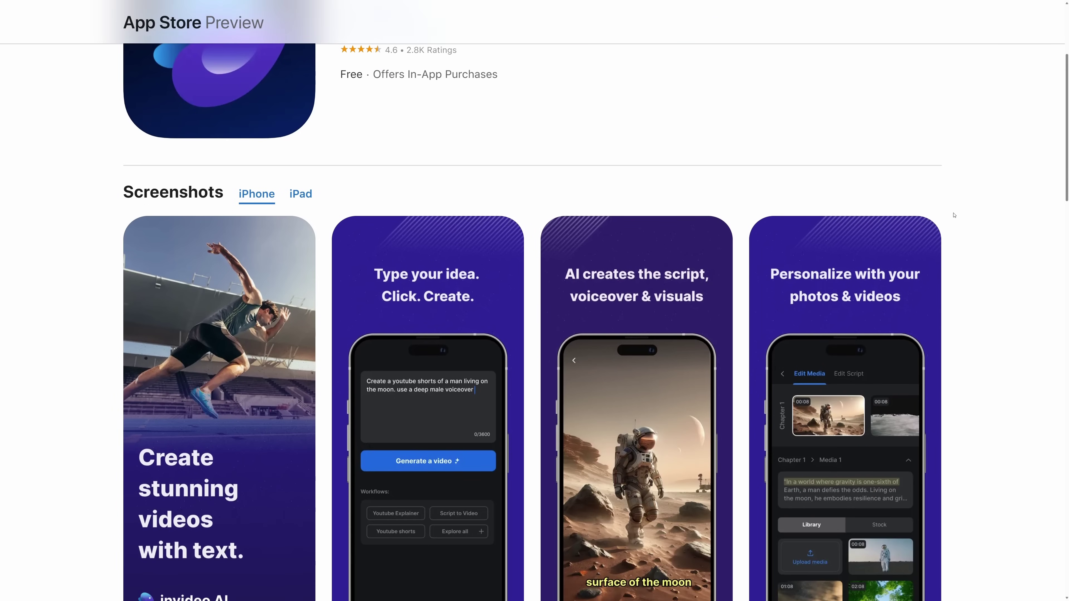
scroll(954, 215, "down", 1)
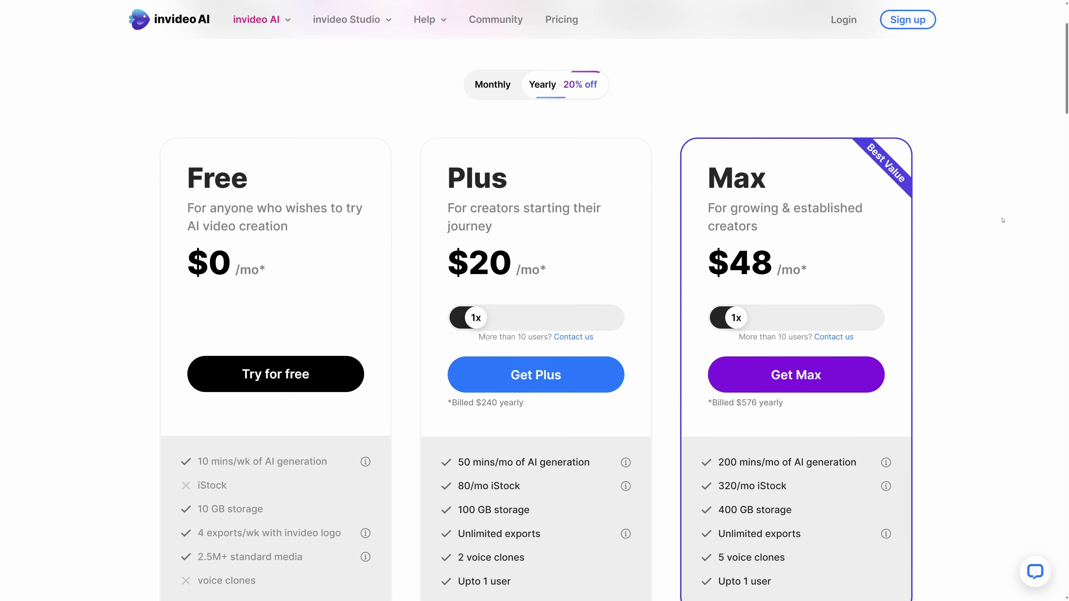
Scroll the pricing page down to the Free, Plus and Max plans and the feature comparison table.
scroll(1003, 220, "down", 2)
scroll(1003, 220, "down", 1)
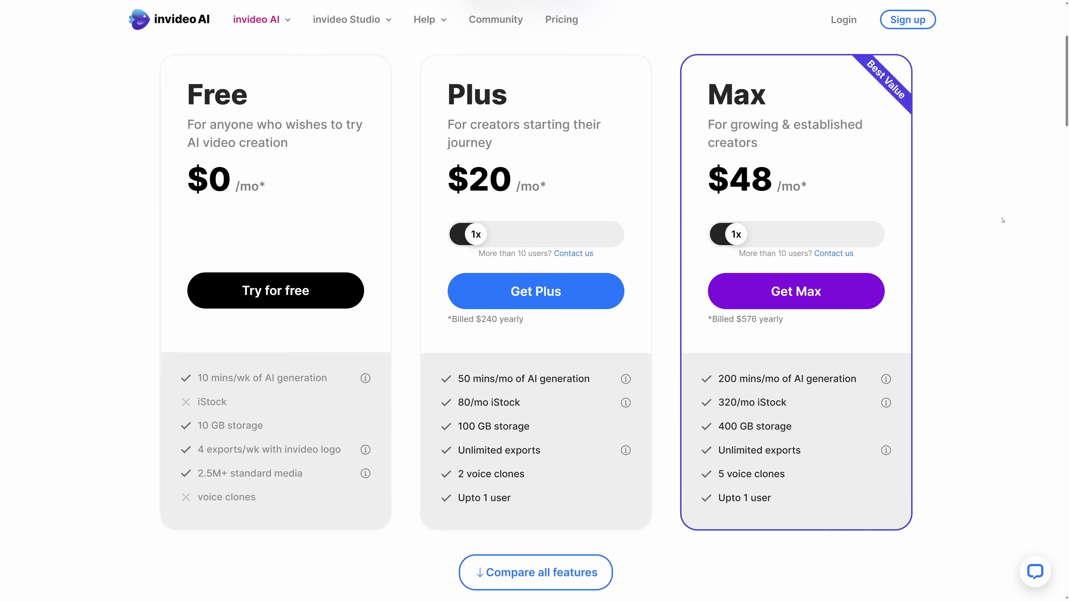
scroll(1003, 220, "up", 1)
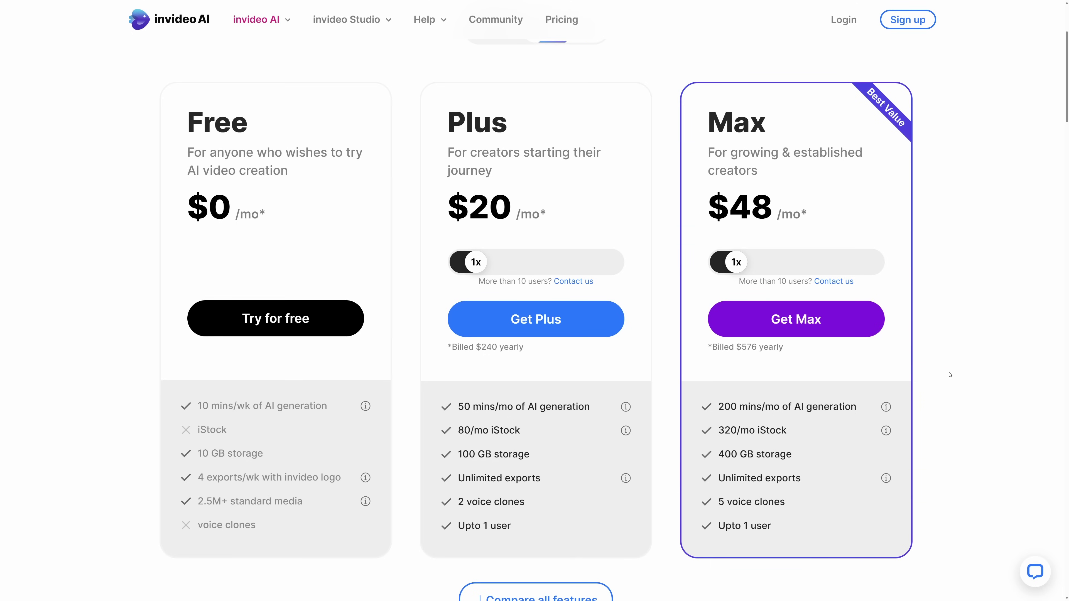
scroll(949, 374, "down", 3)
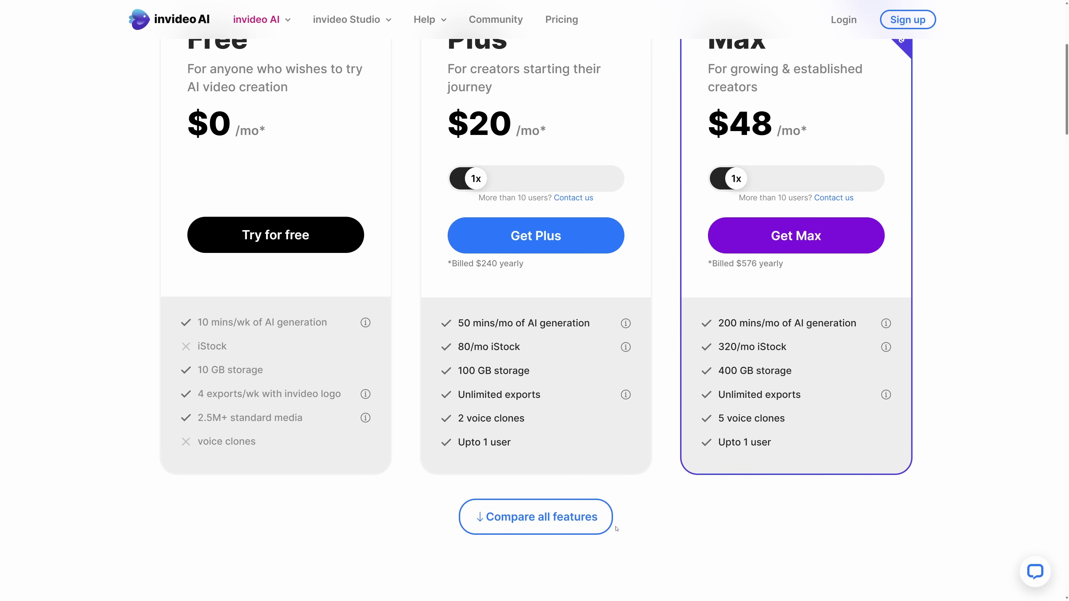
scroll(617, 529, "down", 10)
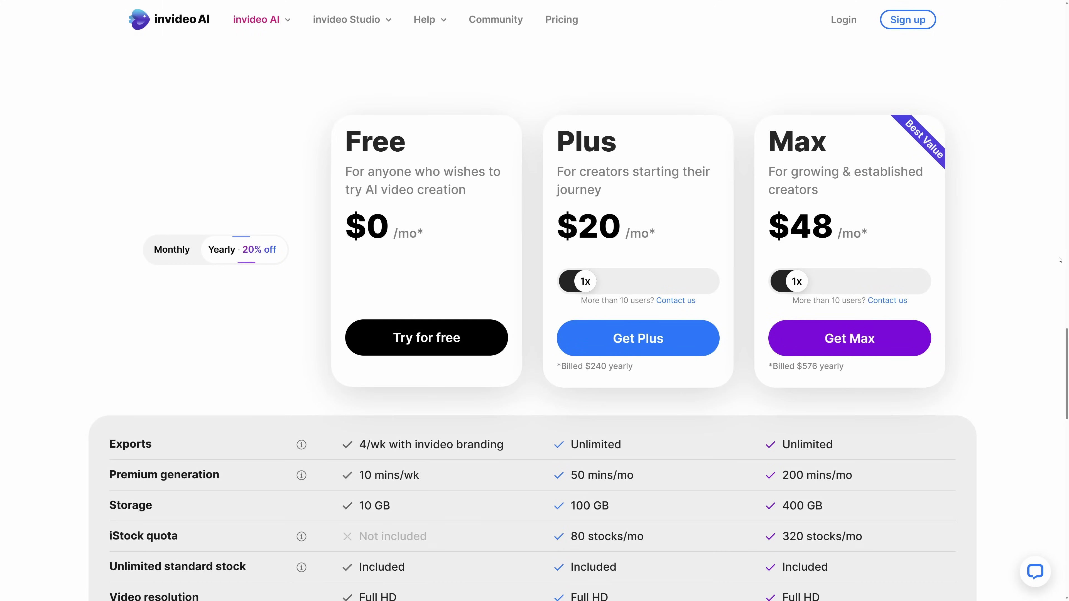